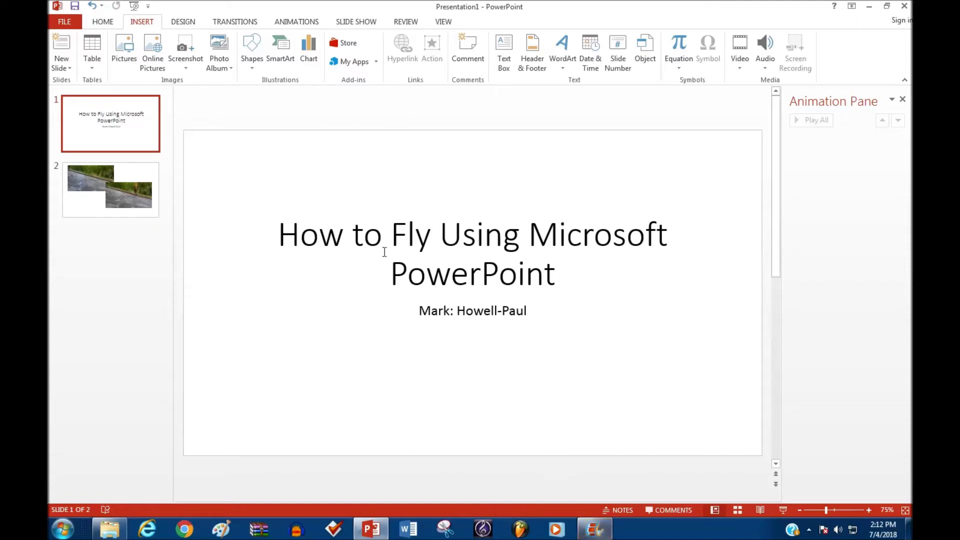
Show slide 2, with its two offset roadside photos, in the editing area.
{"action": "left_click", "coordinate": [147, 195]}
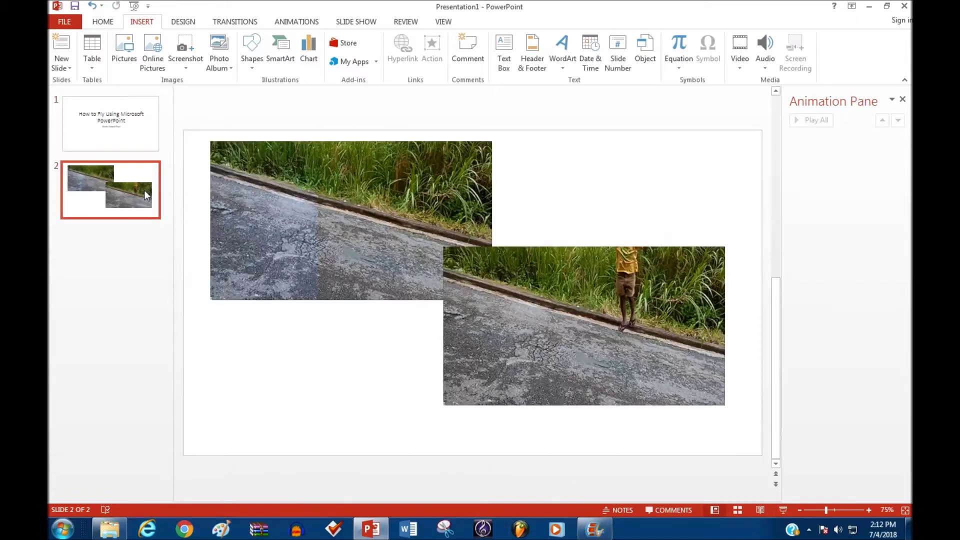
Drag the boy's photo to the slide's right edge, then undo to restore the overlap.
{"action": "left_click", "coordinate": [332, 183]}
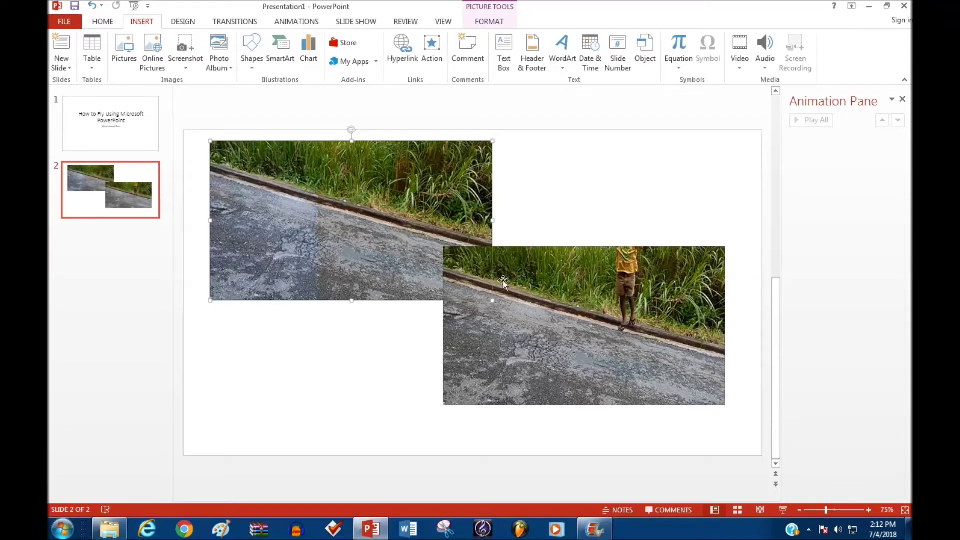
{"action": "left_click_drag", "start_coordinate": [504, 283], "coordinate": [718, 306]}
{"action": "left_click", "coordinate": [418, 240]}
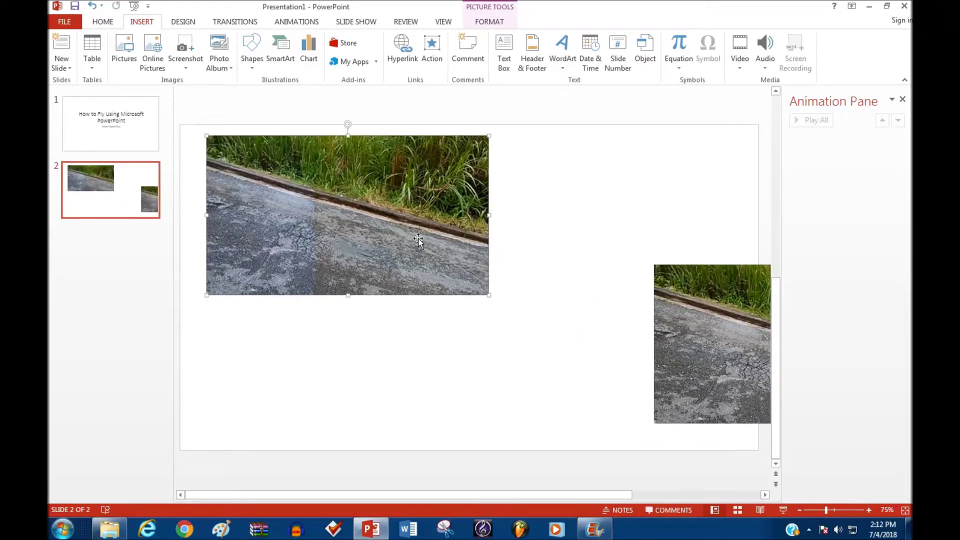
{"action": "key", "text": "ctrl+z"}
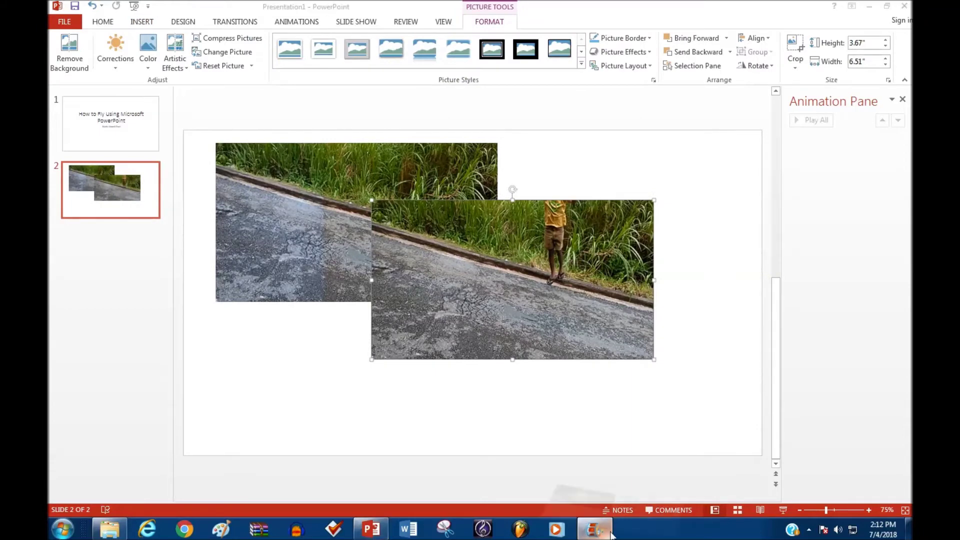
Switch to the Movie Maker 'My Movie' project and preview moments in the first clip.
{"action": "left_click", "coordinate": [596, 530]}
{"action": "left_click", "coordinate": [583, 120]}
{"action": "left_click", "coordinate": [667, 130]}
Scrub the preview through the first clip and into the third row to about 14 seconds.
{"action": "left_click", "coordinate": [635, 130]}
{"action": "left_click", "coordinate": [747, 123]}
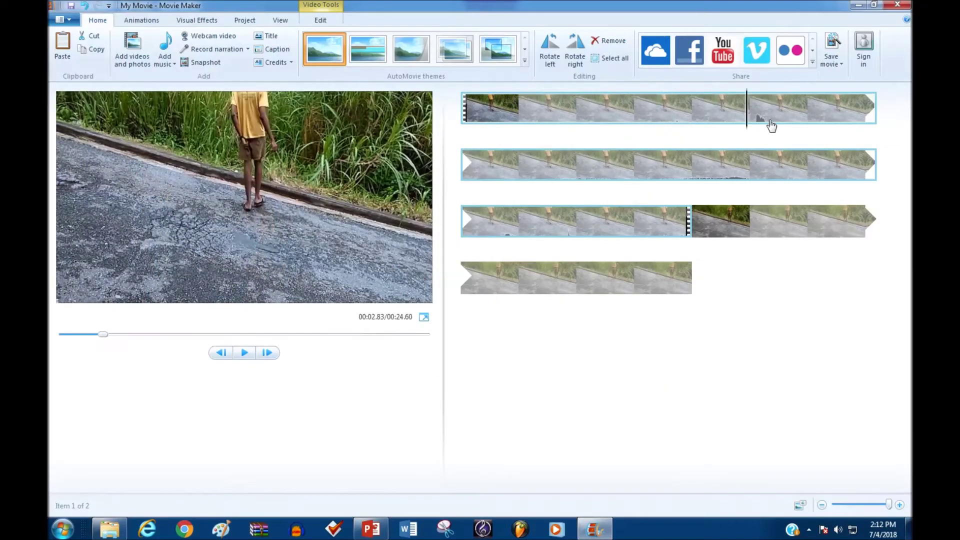
{"action": "left_click", "coordinate": [568, 220]}
{"action": "left_click", "coordinate": [543, 220]}
{"action": "left_click", "coordinate": [462, 220]}
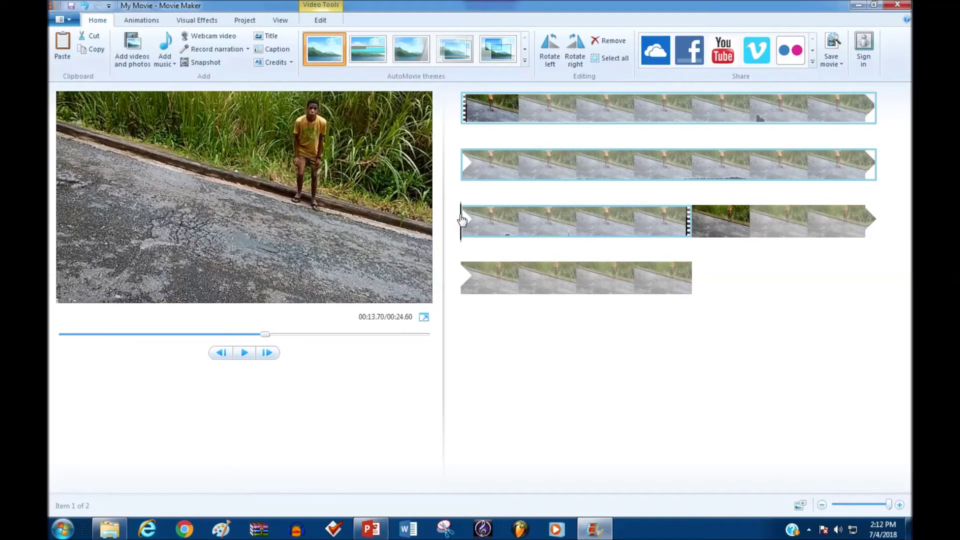
{"action": "left_click", "coordinate": [466, 220]}
{"action": "left_click_drag", "start_coordinate": [468, 221], "coordinate": [522, 237]}
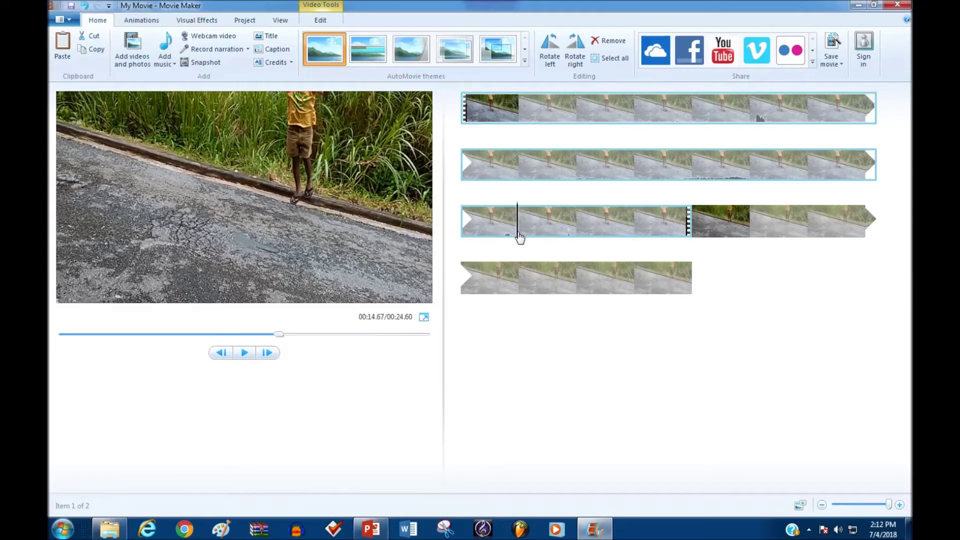
Start a snapshot of the current frame, cancel it, and reselect the first clip.
{"action": "left_click", "coordinate": [220, 62]}
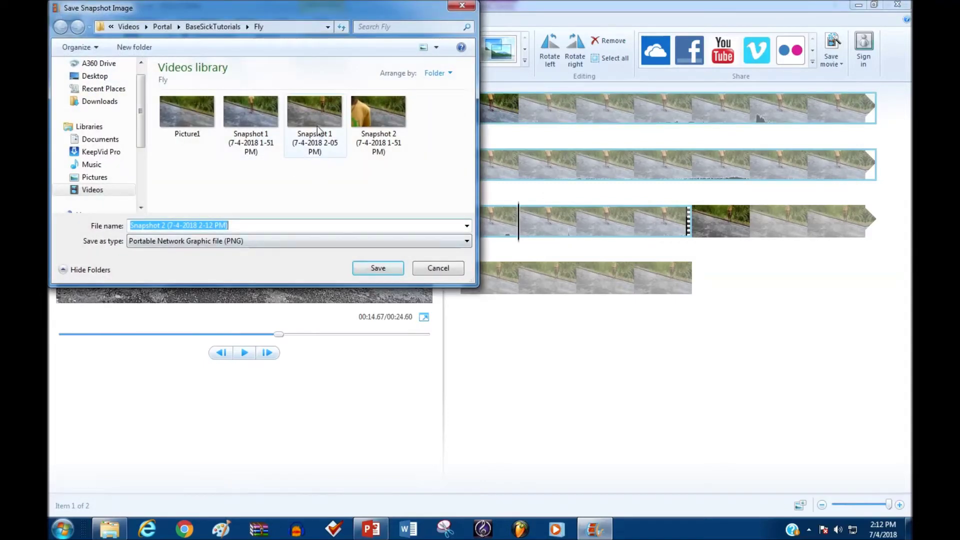
{"action": "left_click", "coordinate": [438, 268]}
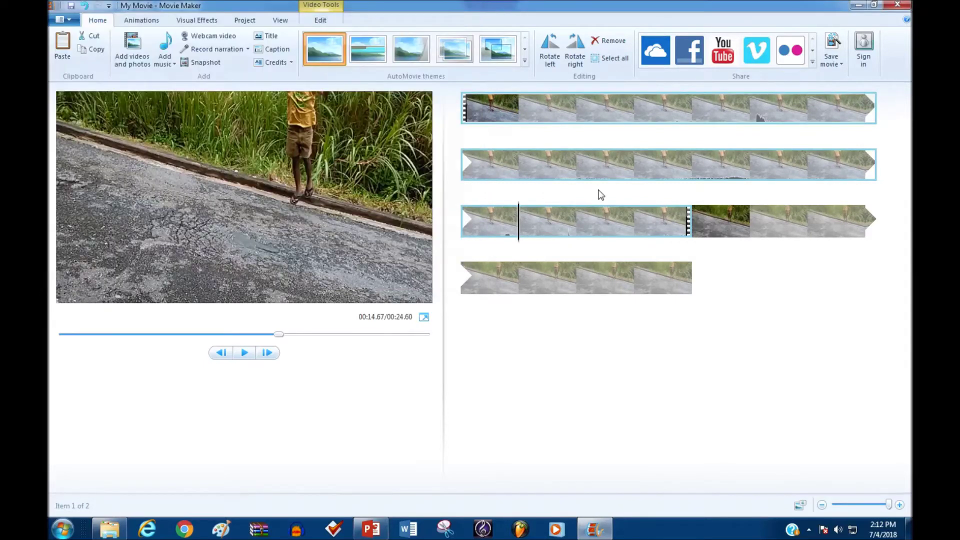
{"action": "left_click", "coordinate": [761, 233]}
{"action": "left_click", "coordinate": [488, 106]}
{"action": "left_click", "coordinate": [521, 181]}
{"action": "left_click", "coordinate": [481, 218]}
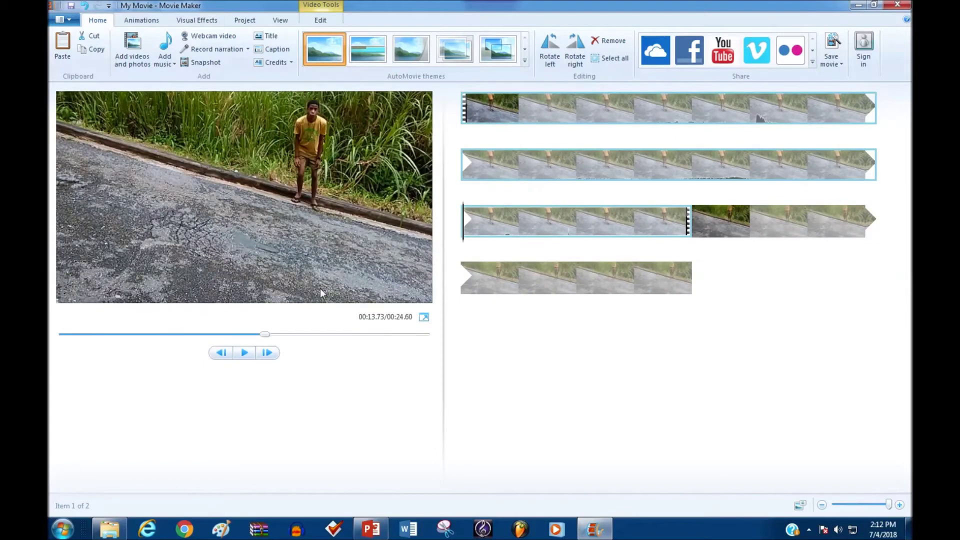
Play the preview from the third row's start, then return to PowerPoint.
{"action": "left_click", "coordinate": [243, 353]}
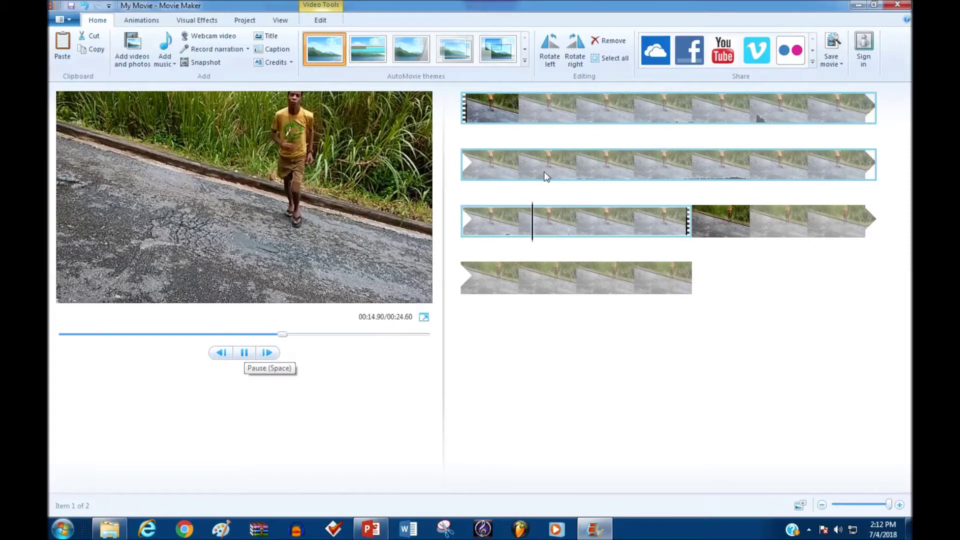
{"action": "left_click", "coordinate": [727, 220]}
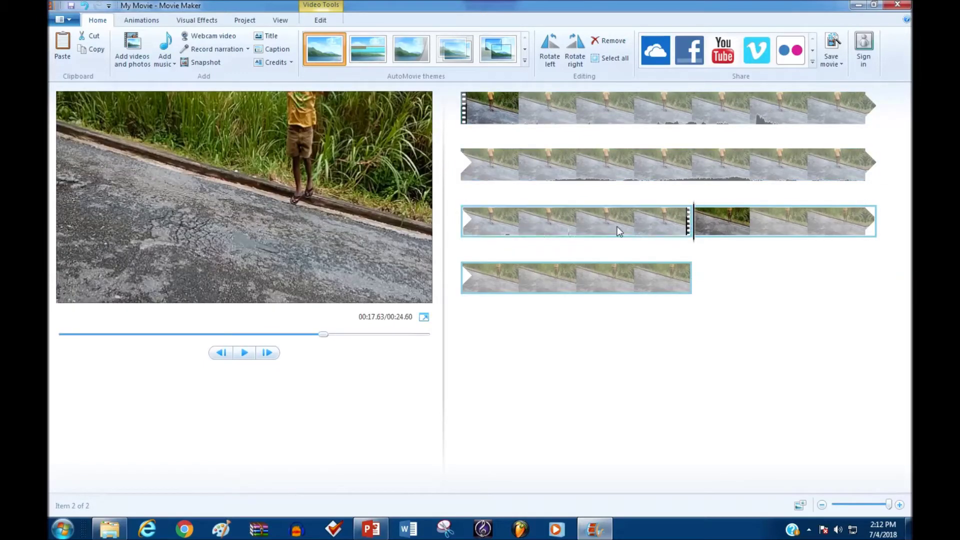
{"action": "left_click", "coordinate": [372, 530]}
Move the boy's photo aside and enlarge the plain road photo to fill the slide.
{"action": "left_click", "coordinate": [568, 147]}
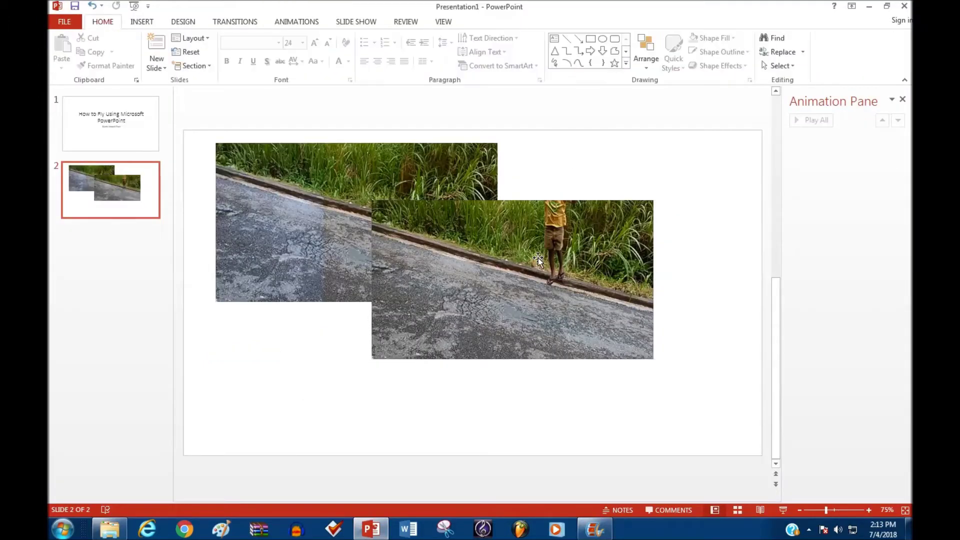
{"action": "left_click_drag", "start_coordinate": [528, 280], "coordinate": [468, 343]}
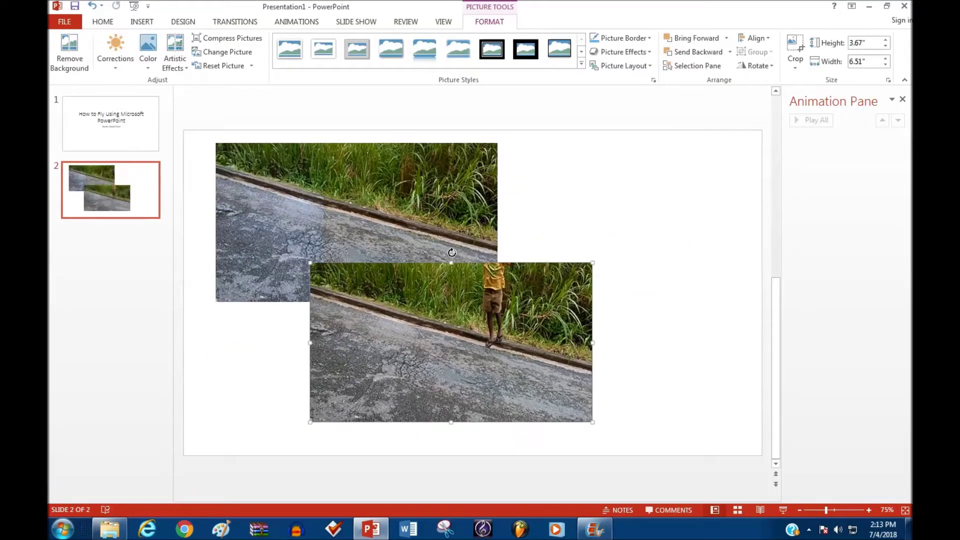
{"action": "mouse_move", "coordinate": [467, 342]}
{"action": "left_mouse_down"}
{"action": "mouse_move", "coordinate": [454, 423]}
{"action": "mouse_move", "coordinate": [414, 452]}
{"action": "left_mouse_up"}
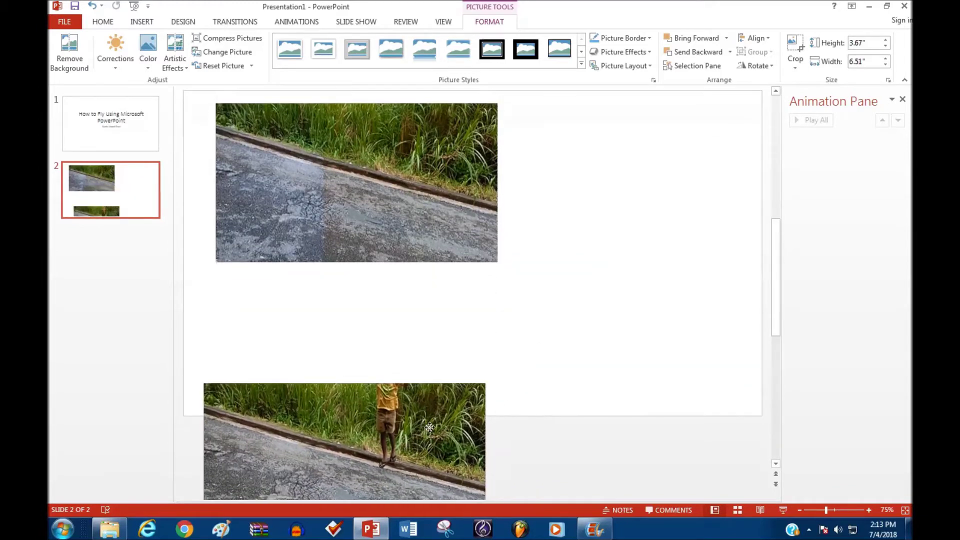
{"action": "left_click_drag", "start_coordinate": [454, 198], "coordinate": [423, 183]}
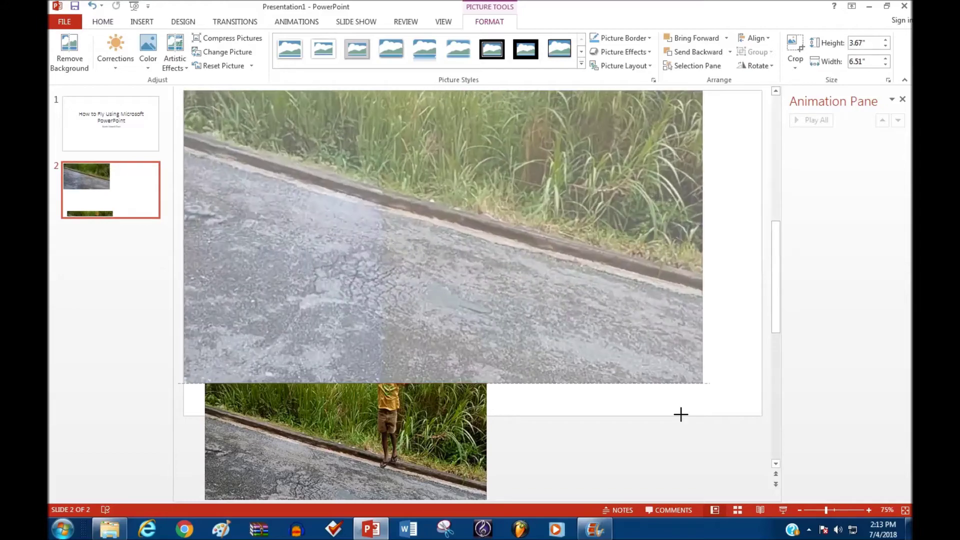
{"action": "left_click_drag", "start_coordinate": [466, 251], "coordinate": [761, 415]}
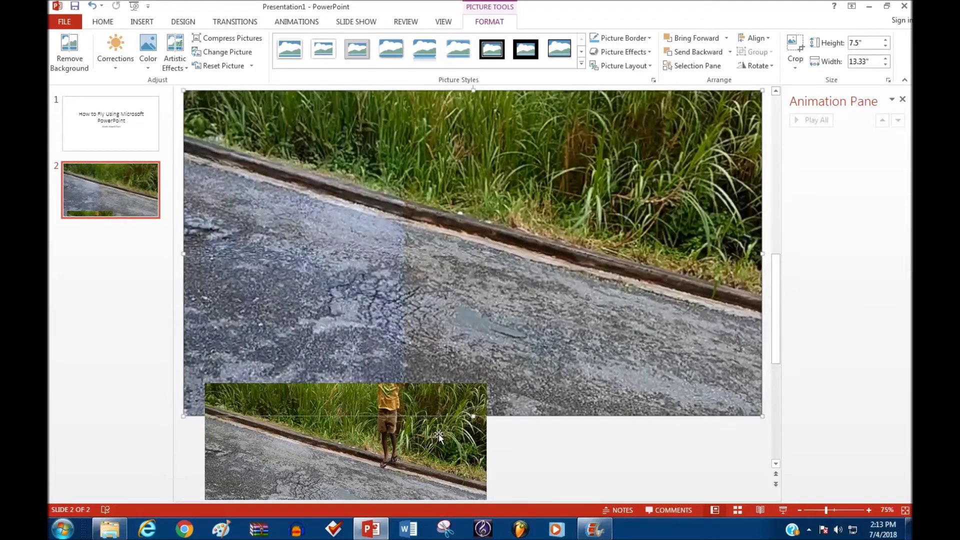
Align the boy's photo to the top-left and enlarge it to 7.5" × 13.32" over the slide.
{"action": "left_click", "coordinate": [441, 465]}
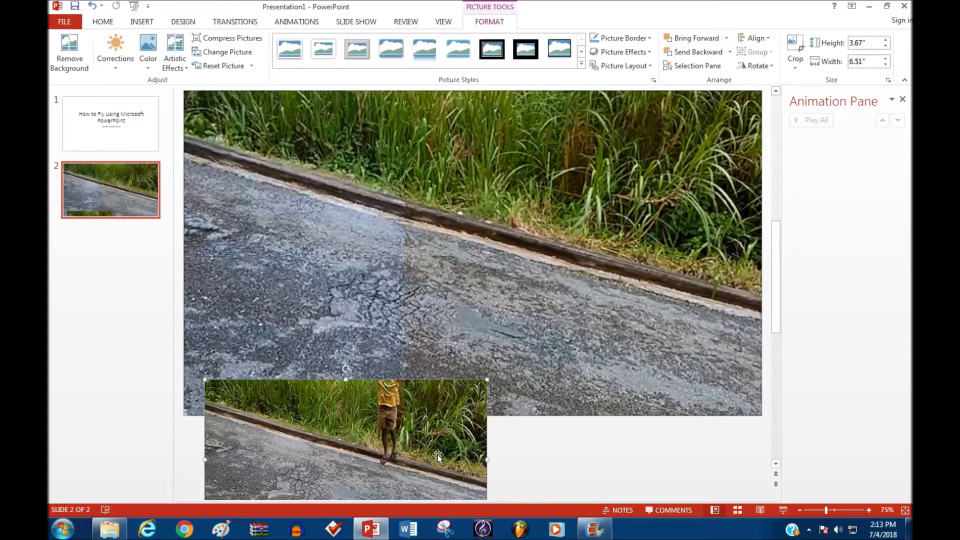
{"action": "mouse_move", "coordinate": [441, 465]}
{"action": "left_mouse_down"}
{"action": "mouse_move", "coordinate": [436, 184]}
{"action": "mouse_move", "coordinate": [436, 194]}
{"action": "left_mouse_up"}
{"action": "left_click_drag", "start_coordinate": [466, 288], "coordinate": [760, 454]}
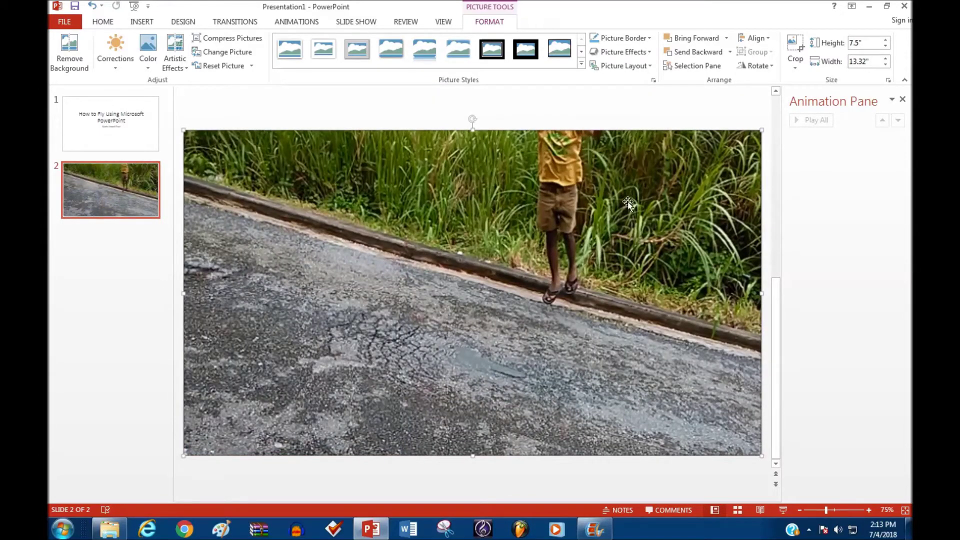
Crop the boy's photo down to frame just the boy.
{"action": "left_click", "coordinate": [795, 46]}
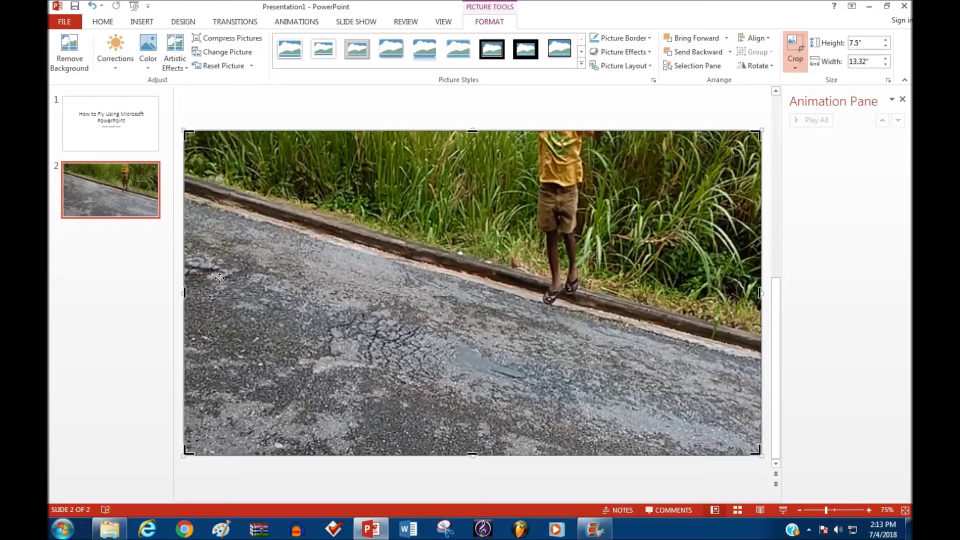
{"action": "left_click_drag", "start_coordinate": [183, 292], "coordinate": [532, 293]}
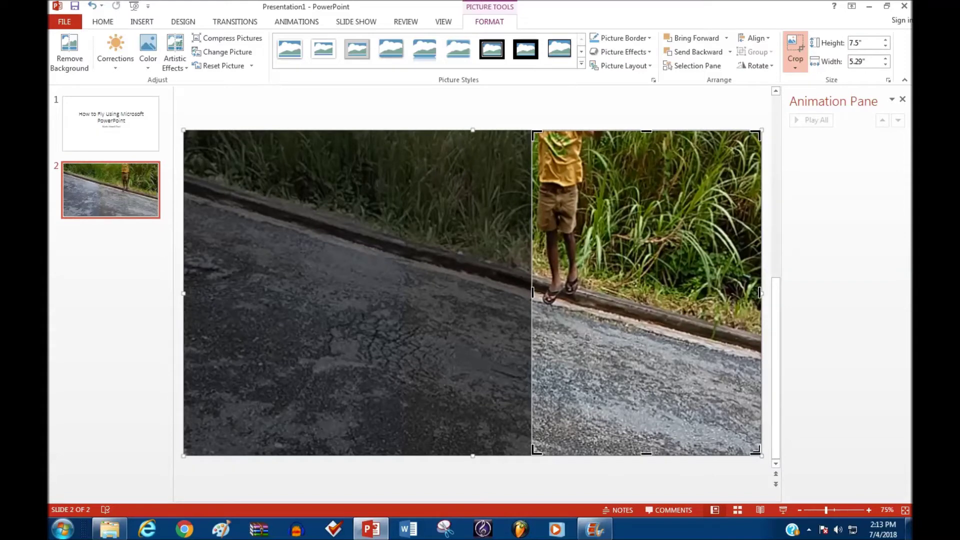
{"action": "left_click_drag", "start_coordinate": [756, 451], "coordinate": [585, 309]}
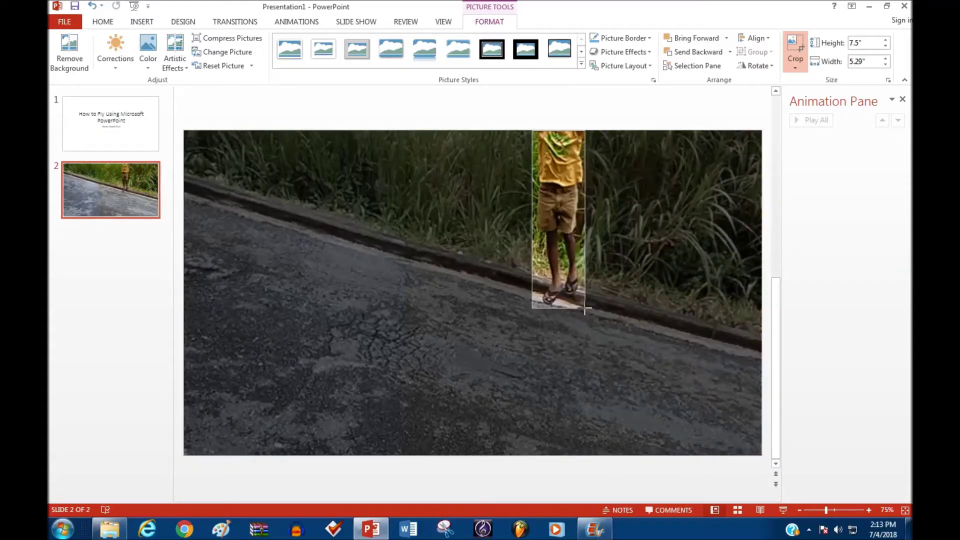
{"action": "left_click", "coordinate": [447, 106]}
Remove the photo's background, marking the boy's legs to keep, leaving a 4.1" × 1.32" cut-out.
{"action": "left_click", "coordinate": [547, 159]}
{"action": "left_click", "coordinate": [495, 23]}
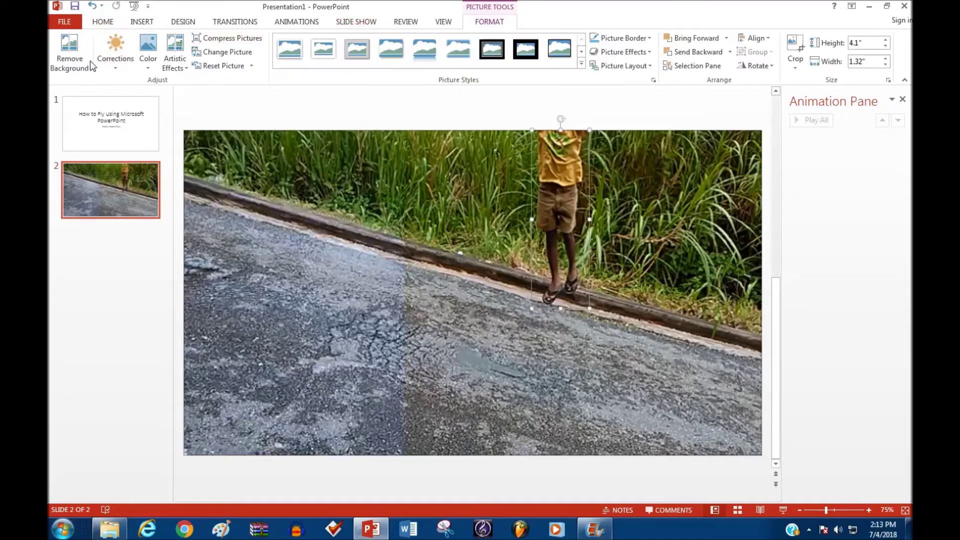
{"action": "left_click", "coordinate": [64, 50]}
{"action": "left_click_drag", "start_coordinate": [537, 289], "coordinate": [532, 306]}
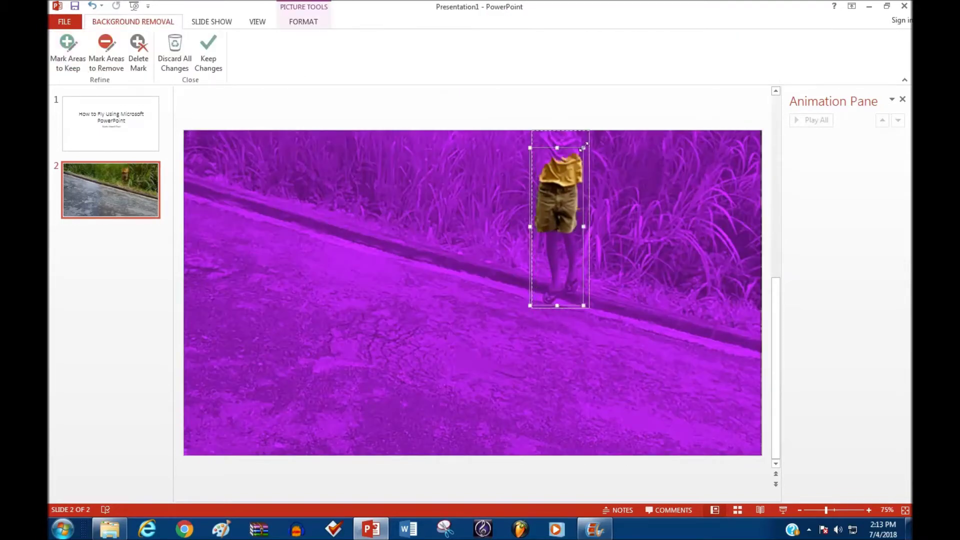
{"action": "left_click_drag", "start_coordinate": [589, 147], "coordinate": [589, 130]}
{"action": "left_click_drag", "start_coordinate": [552, 238], "coordinate": [554, 273]}
{"action": "left_click_drag", "start_coordinate": [570, 245], "coordinate": [574, 289]}
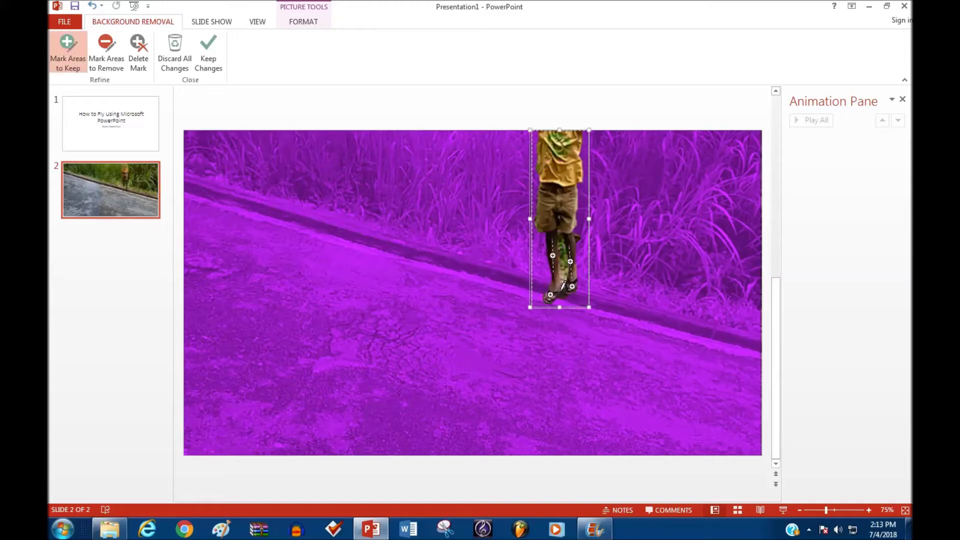
{"action": "left_click", "coordinate": [106, 52]}
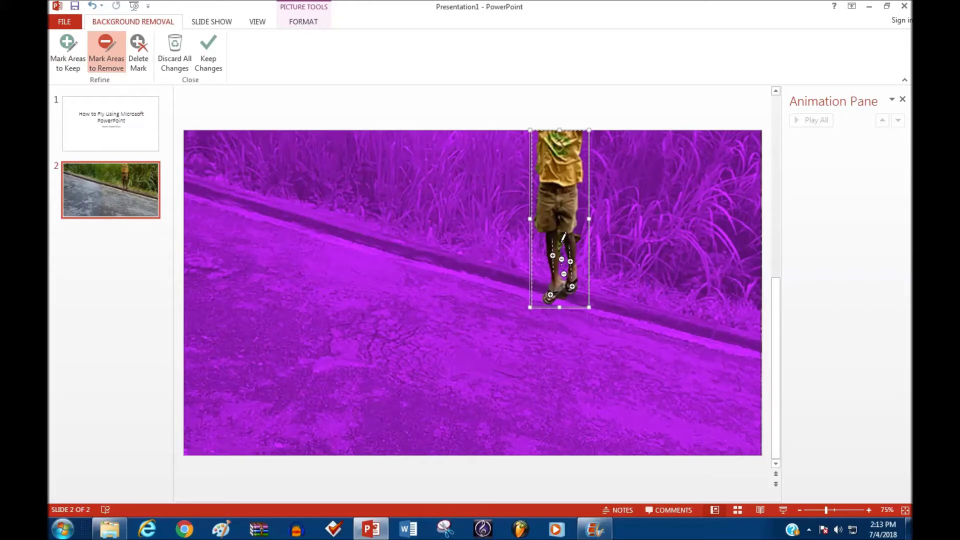
{"action": "left_click", "coordinate": [589, 115]}
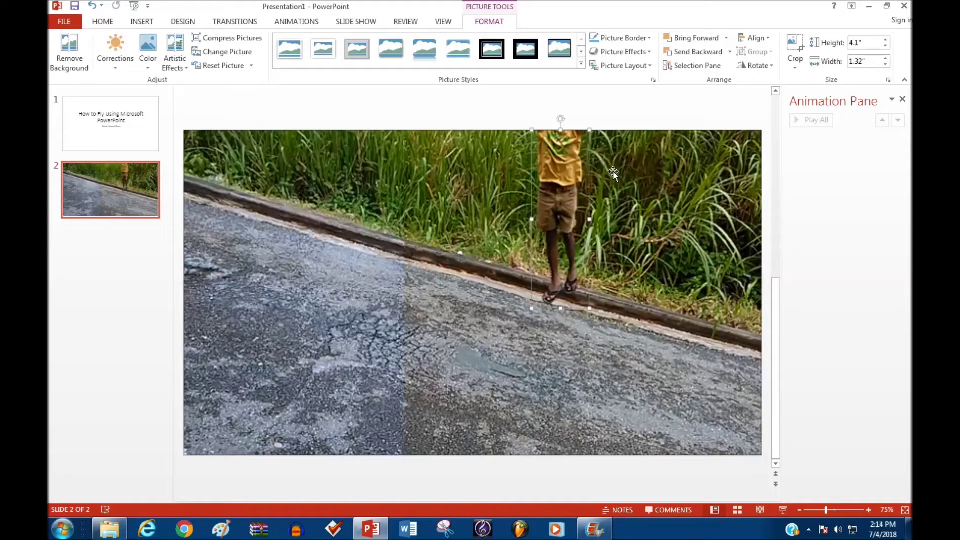
{"action": "left_click_drag", "start_coordinate": [563, 165], "coordinate": [285, 162]}
Undo the cut-out's move and give it a Fly Out exit animation To Top.
{"action": "key", "text": "ctrl+z"}
{"action": "key", "text": "ctrl+z"}
{"action": "left_click", "coordinate": [313, 23]}
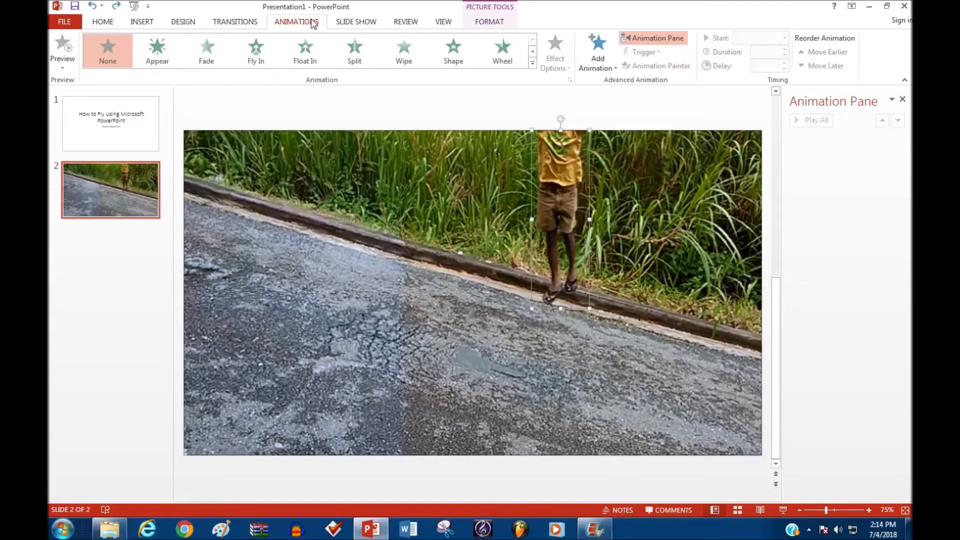
{"action": "left_click", "coordinate": [533, 64]}
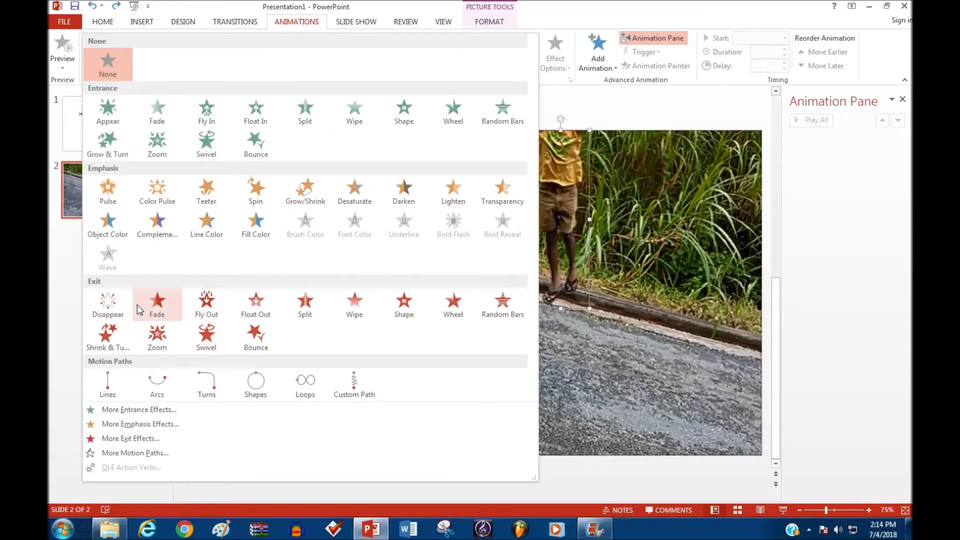
{"action": "left_click", "coordinate": [207, 305]}
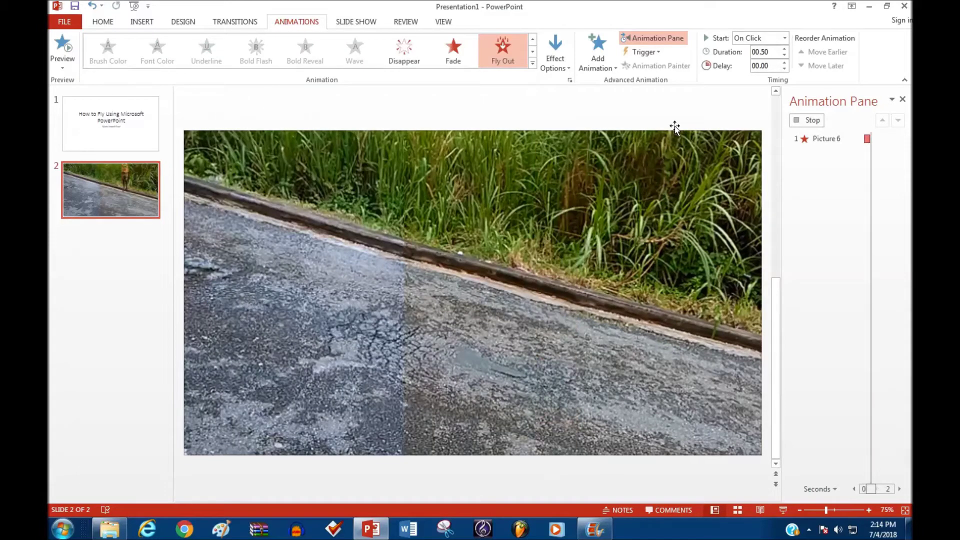
{"action": "left_click", "coordinate": [565, 67]}
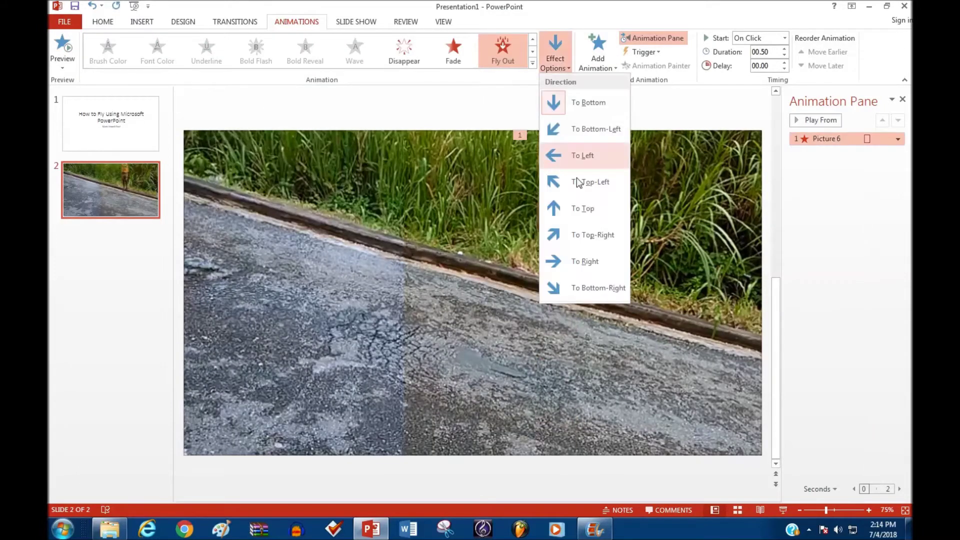
{"action": "left_click", "coordinate": [594, 213]}
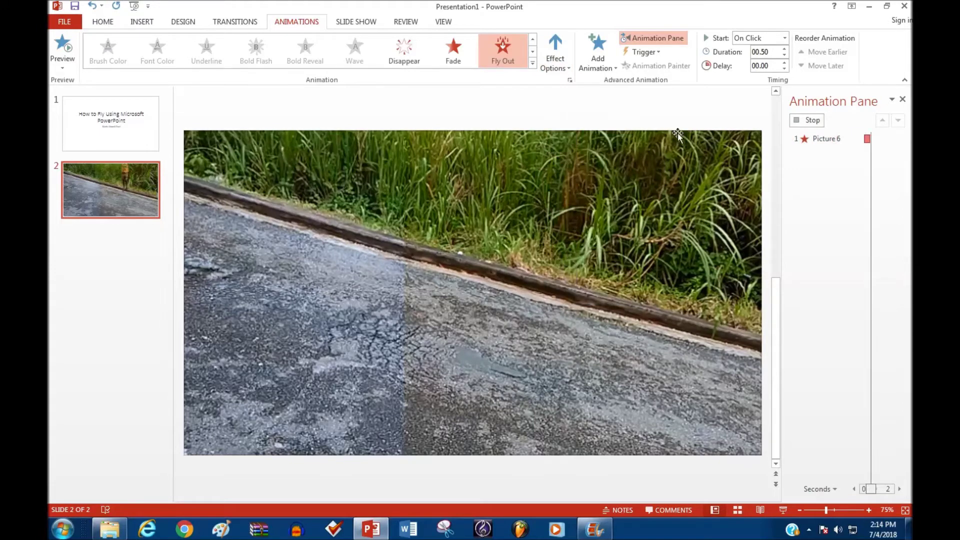
Check the Fly Out timing (On Click, 0.5 seconds) in its effect dialog and preview it.
{"action": "double_click", "coordinate": [835, 139]}
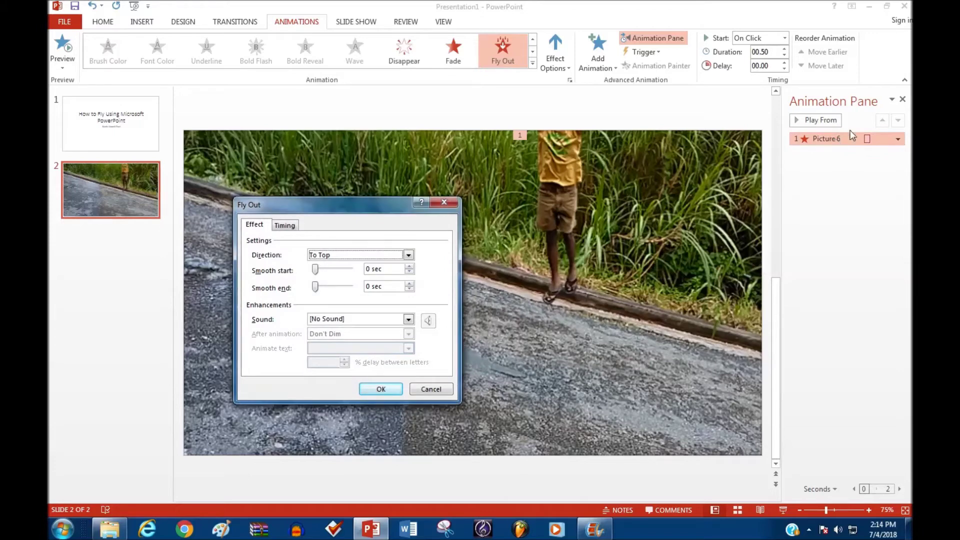
{"action": "left_click", "coordinate": [285, 226]}
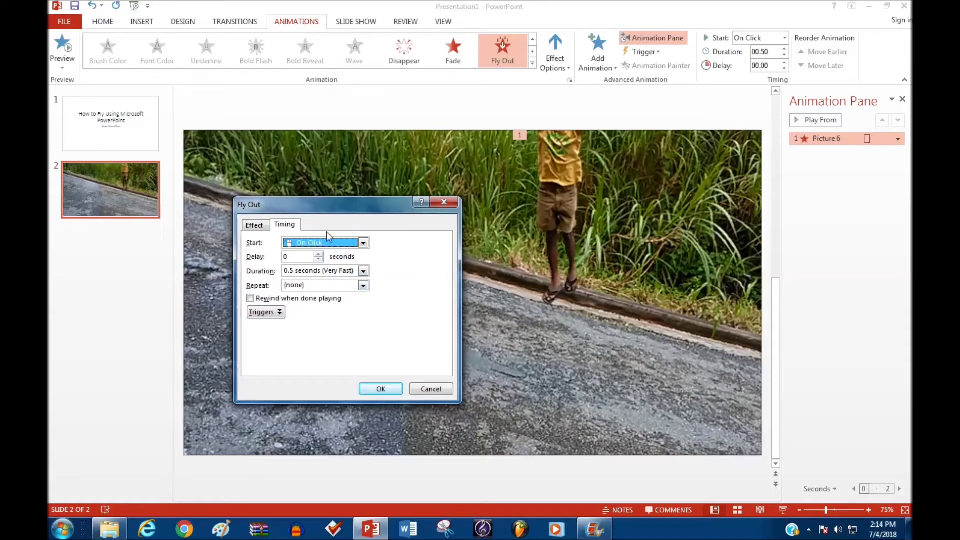
{"action": "left_click", "coordinate": [385, 390]}
{"action": "left_click", "coordinate": [726, 118]}
{"action": "left_click", "coordinate": [818, 120]}
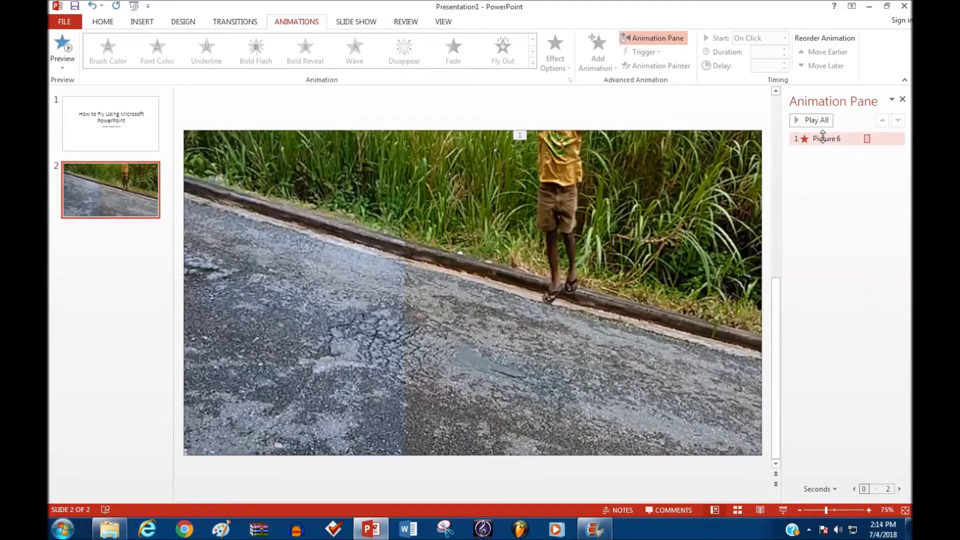
Shorten the person's Fly Out duration to 00.01 seconds.
{"action": "double_click", "coordinate": [824, 139]}
{"action": "left_click", "coordinate": [454, 204]}
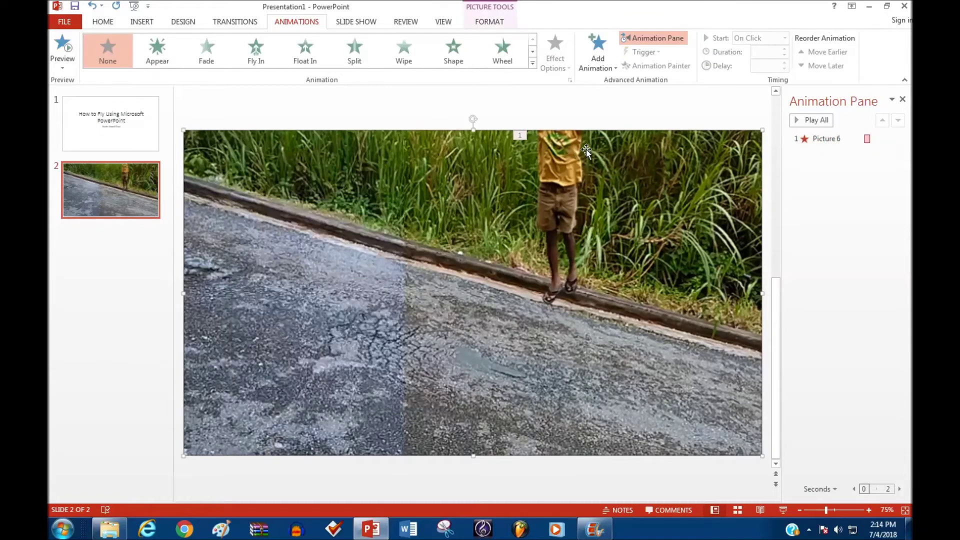
{"action": "left_click", "coordinate": [574, 167]}
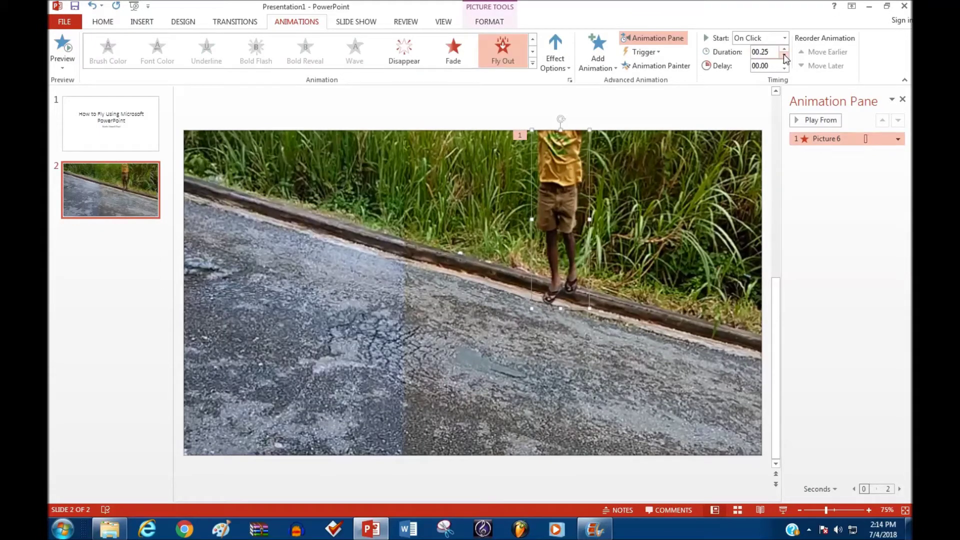
{"action": "left_click", "coordinate": [727, 103]}
{"action": "left_click", "coordinate": [815, 120]}
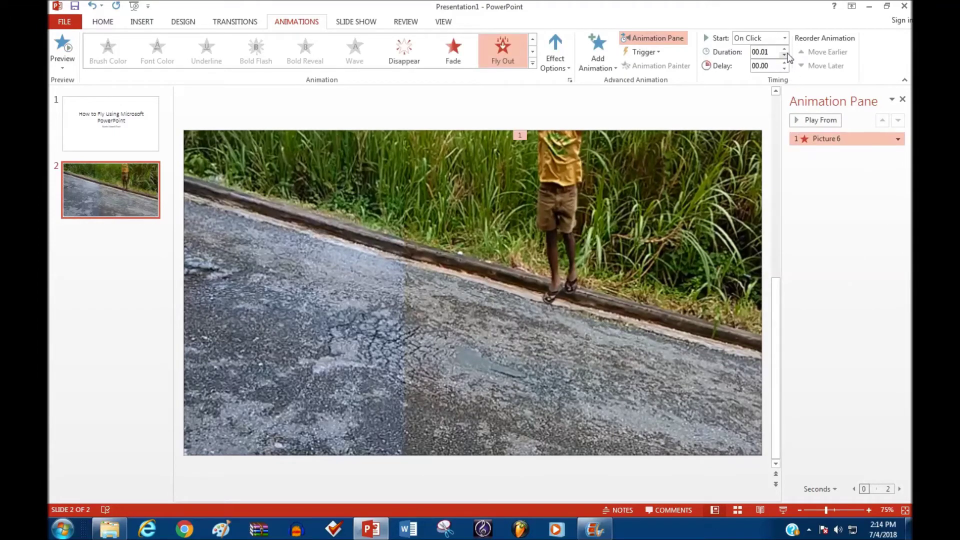
Play all the slide's animation to preview the 0.01-second fly-out.
{"action": "left_click", "coordinate": [714, 115]}
{"action": "left_click", "coordinate": [821, 122]}
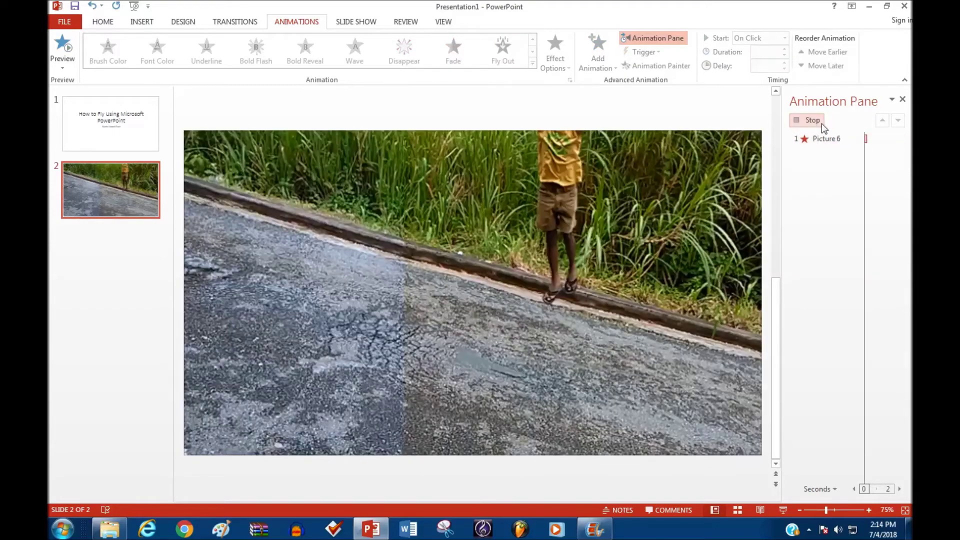
{"action": "left_click", "coordinate": [813, 122]}
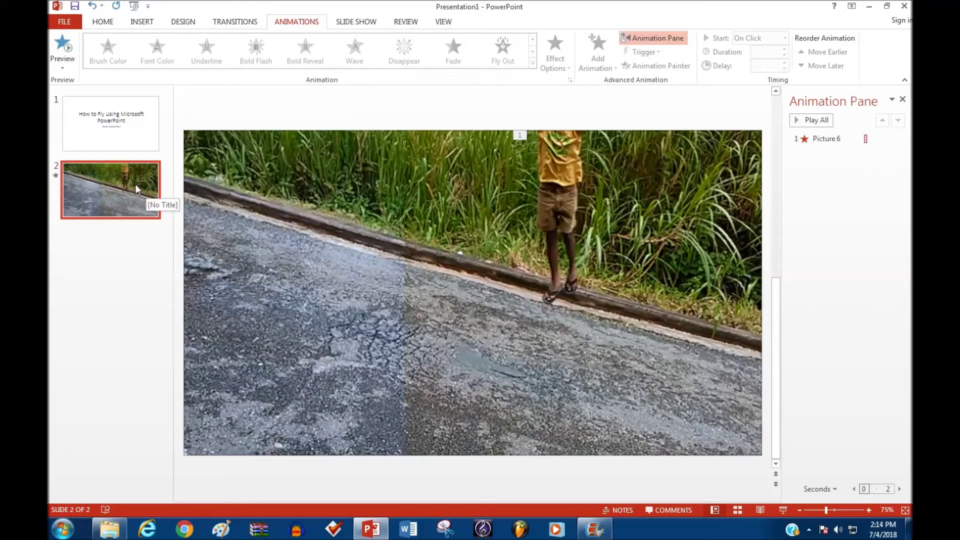
{"action": "right_click", "coordinate": [216, 166]}
{"action": "key", "text": "Escape"}
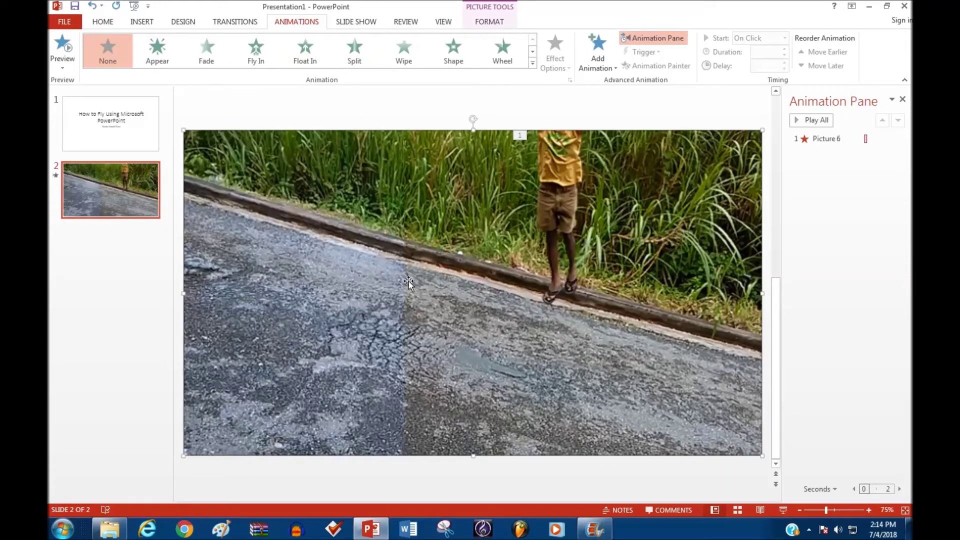
{"action": "left_click", "coordinate": [68, 23]}
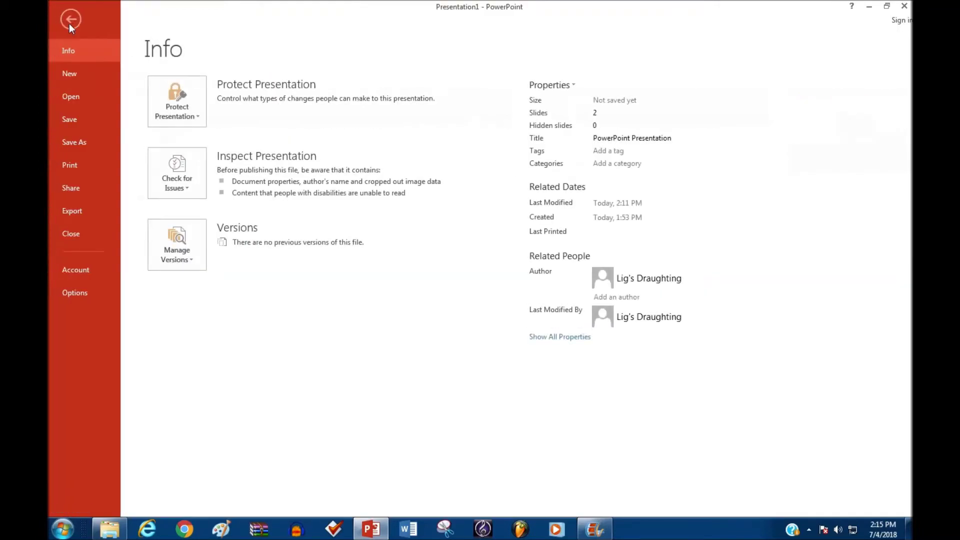
Export the presentation as the MPEG-4 video 'How to Fly Using Microsoft PowerPoint' in the Videos library.
{"action": "left_click", "coordinate": [84, 207]}
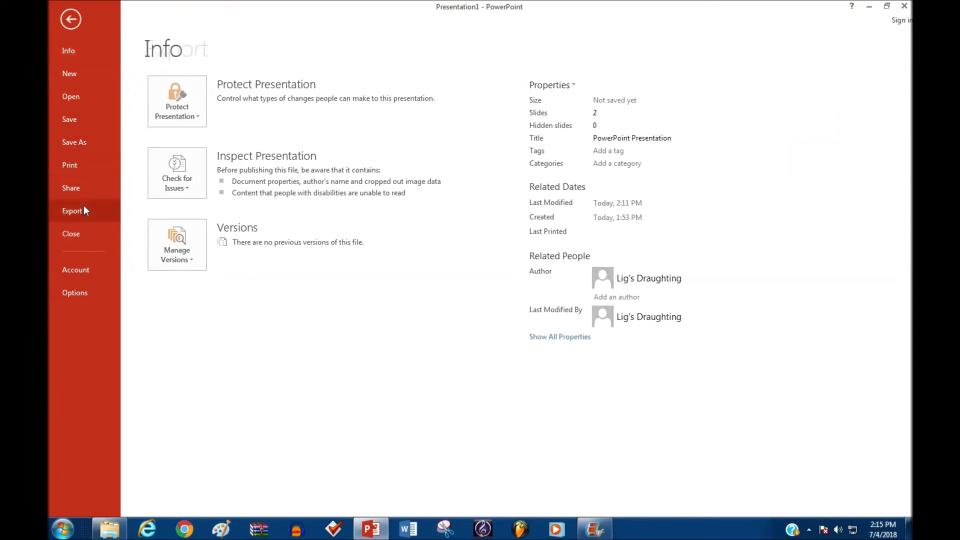
{"action": "left_click", "coordinate": [253, 136]}
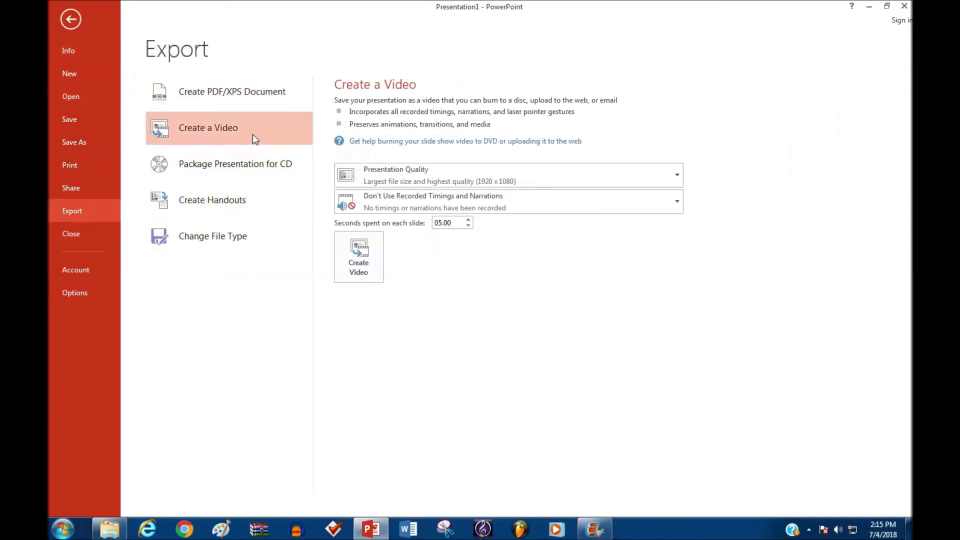
{"action": "left_click", "coordinate": [379, 282]}
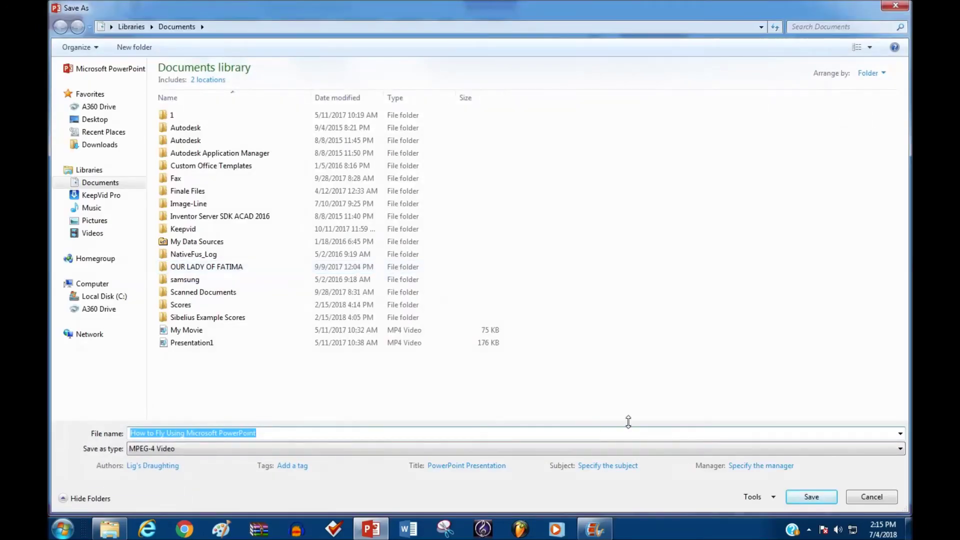
{"action": "left_click", "coordinate": [631, 432]}
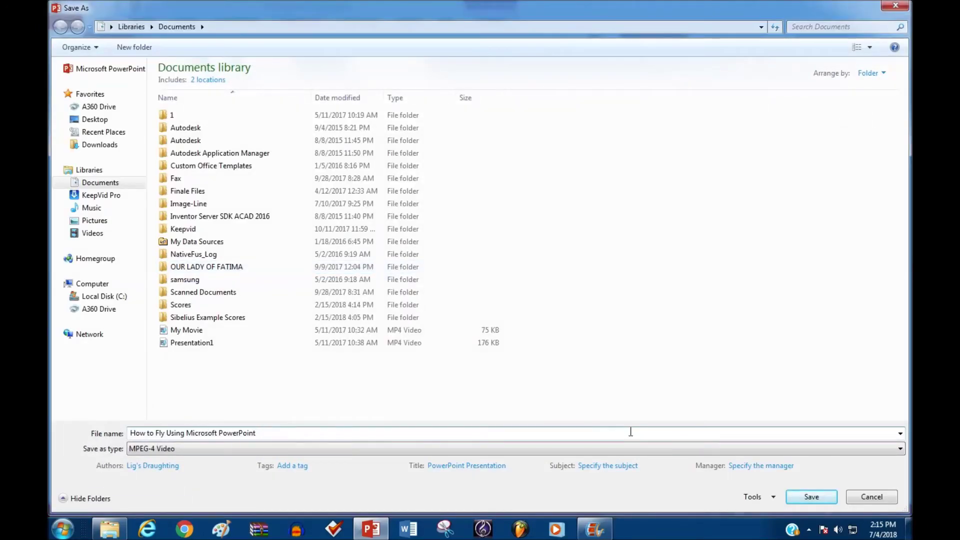
{"action": "left_click", "coordinate": [92, 233]}
{"action": "key", "text": "Return"}
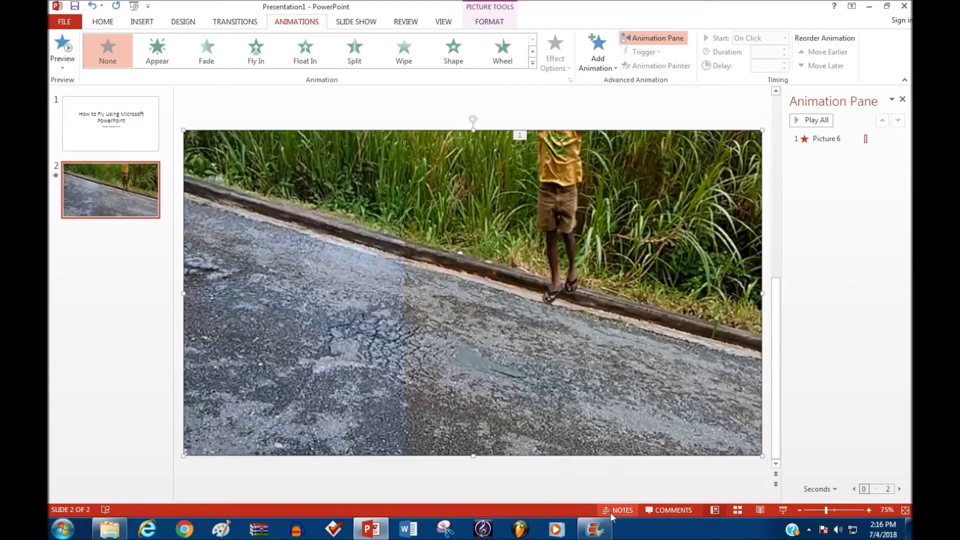
{"action": "left_click", "coordinate": [595, 529]}
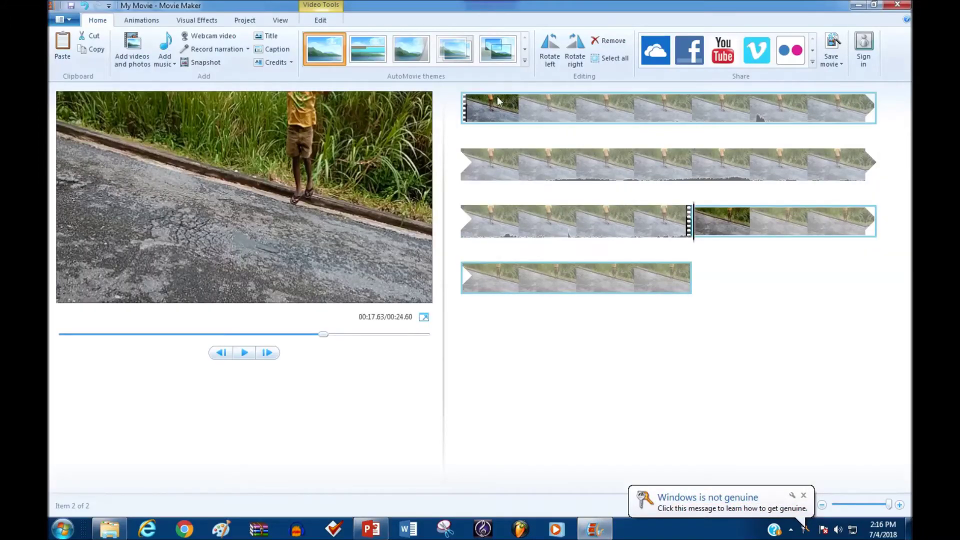
Add 'How to Fly Using Microsoft PowerPoint' from the Fly folder as clip 2, making the movie 34.63 seconds.
{"action": "double_click", "coordinate": [480, 110]}
{"action": "left_click", "coordinate": [104, 22]}
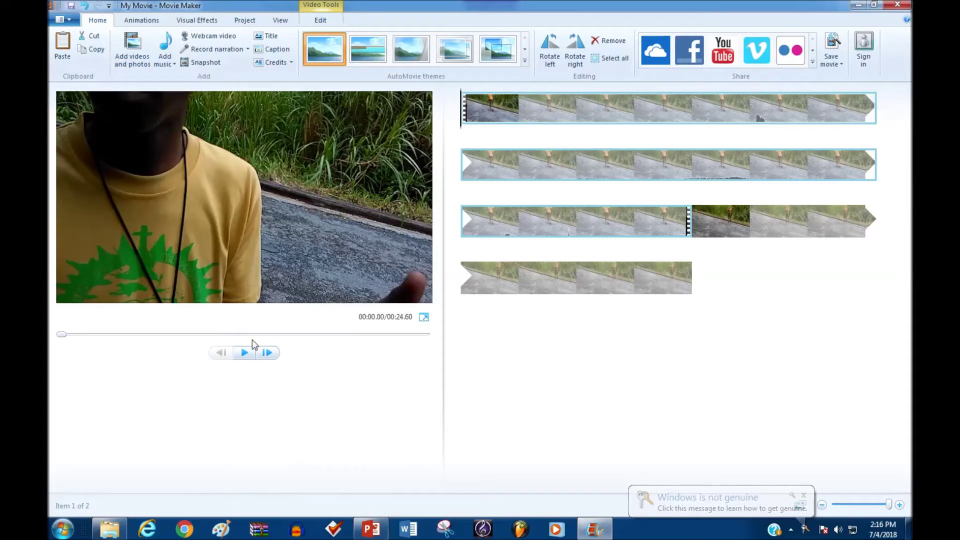
{"action": "left_click", "coordinate": [132, 50]}
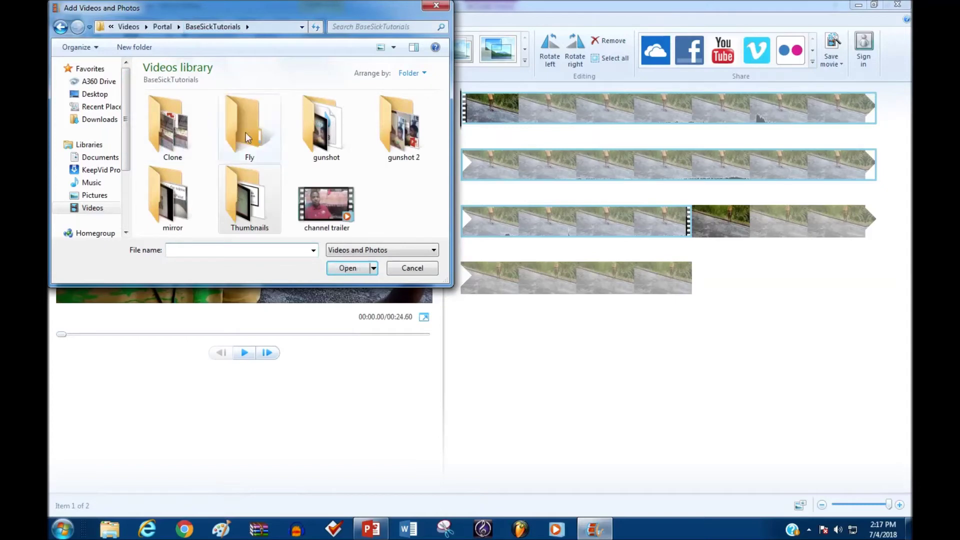
{"action": "double_click", "coordinate": [253, 142]}
{"action": "double_click", "coordinate": [194, 142]}
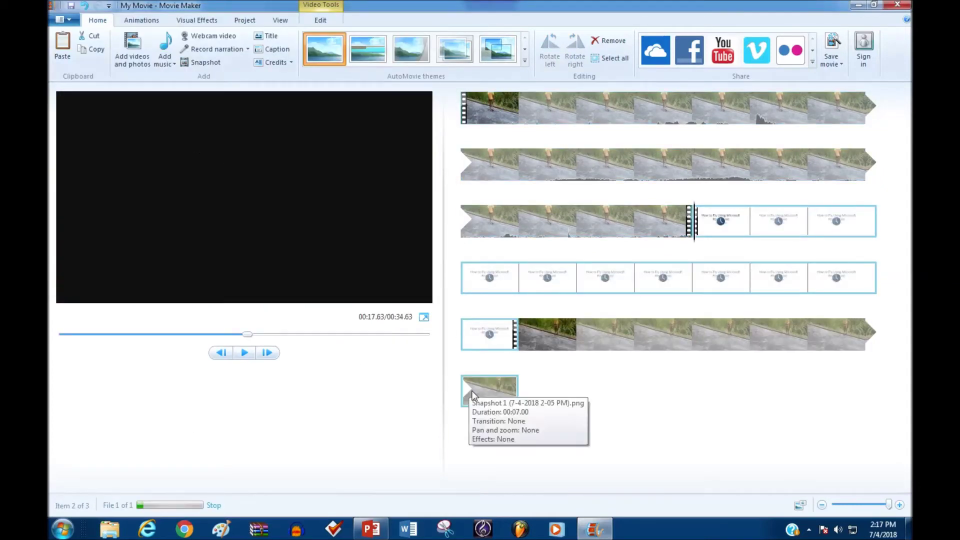
{"action": "left_click", "coordinate": [521, 283]}
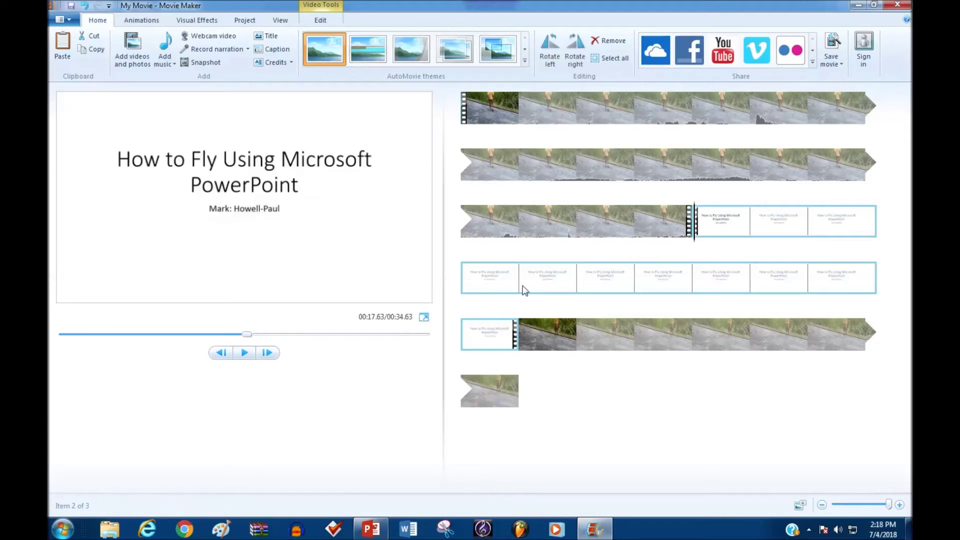
Split the clip at 00:22.17 and delete the title-slide section before the split.
{"action": "left_click", "coordinate": [695, 283]}
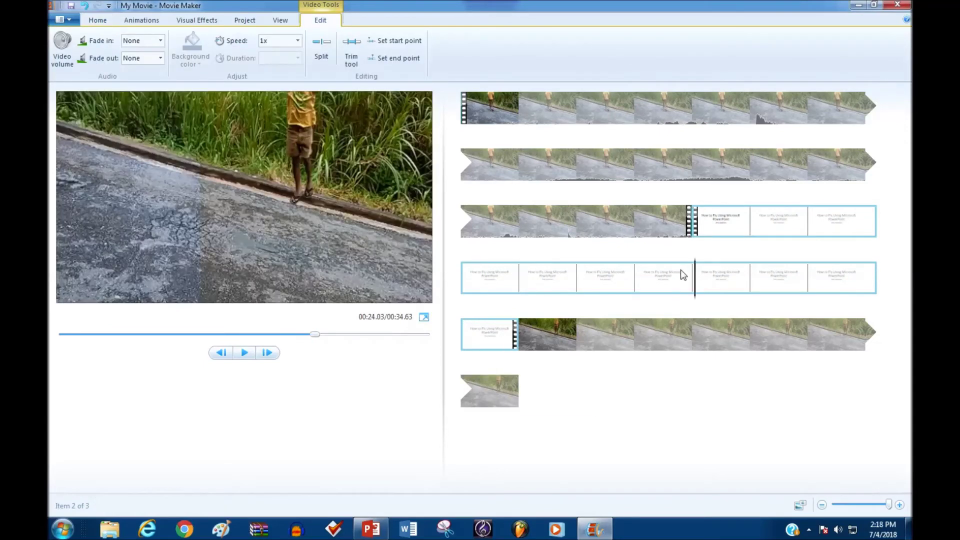
{"action": "mouse_move", "coordinate": [693, 279]}
{"action": "left_mouse_down"}
{"action": "mouse_move", "coordinate": [577, 276]}
{"action": "mouse_move", "coordinate": [607, 277]}
{"action": "left_mouse_up"}
{"action": "key", "text": "m"}
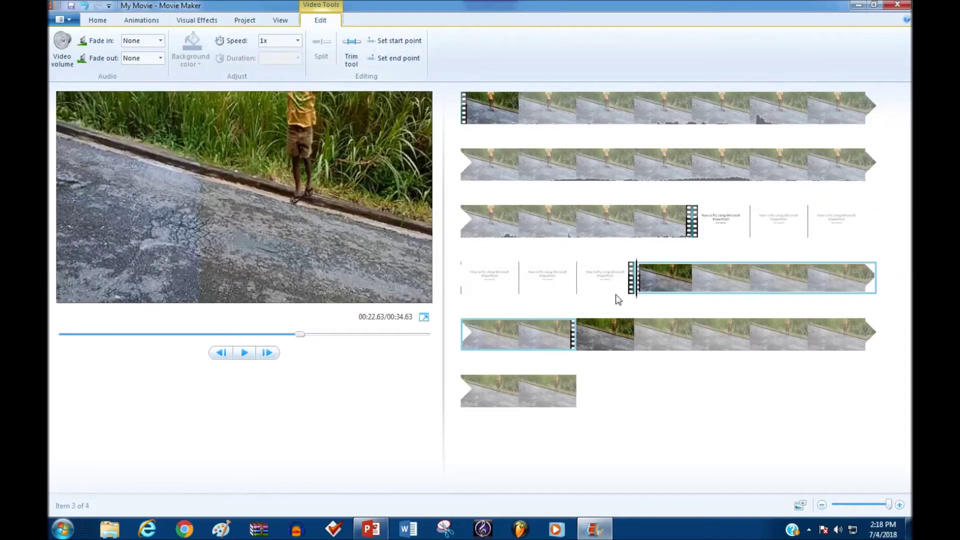
{"action": "left_click", "coordinate": [601, 288]}
{"action": "key", "text": "Delete"}
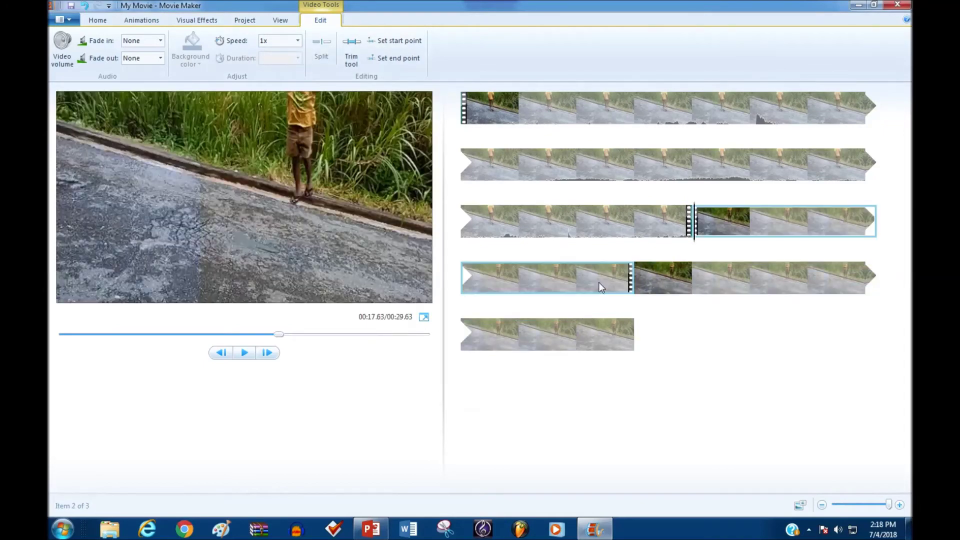
Play the edited movie and pause the third-row footage near the next cut point.
{"action": "left_click", "coordinate": [244, 352]}
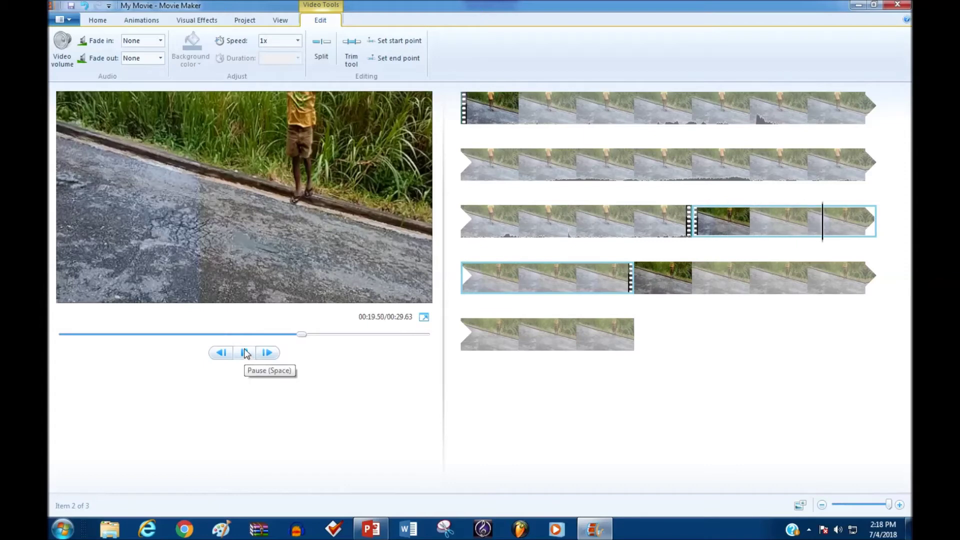
{"action": "left_click", "coordinate": [788, 223]}
{"action": "left_click", "coordinate": [245, 353]}
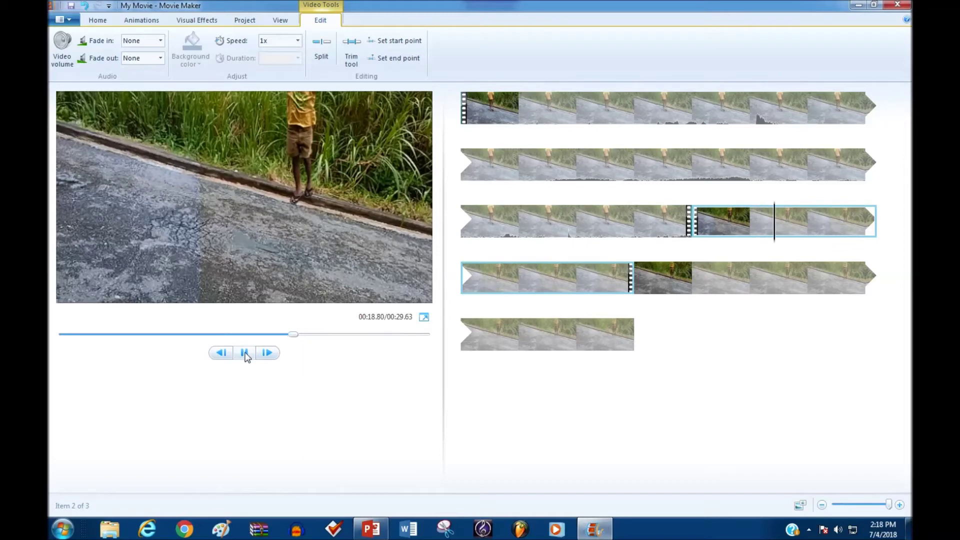
{"action": "left_click", "coordinate": [245, 353]}
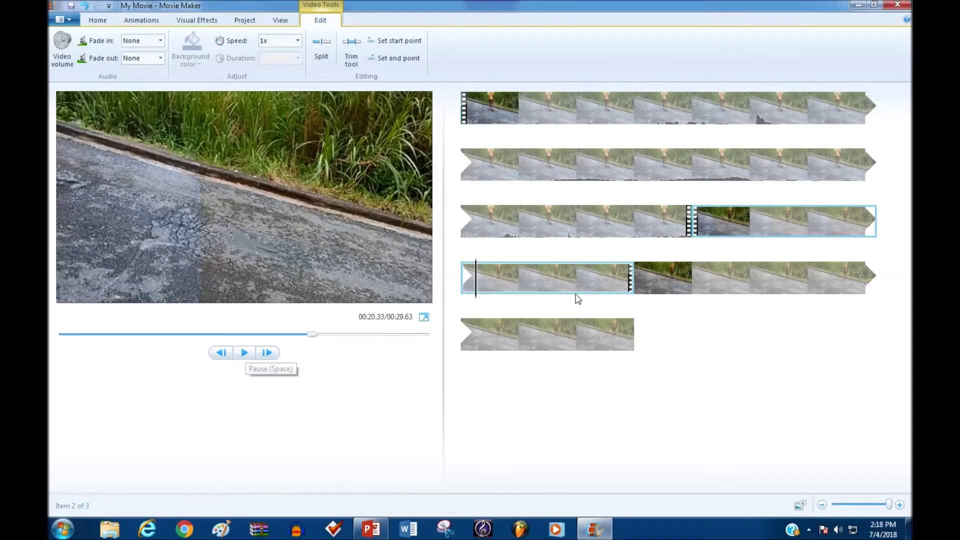
{"action": "left_click", "coordinate": [812, 215]}
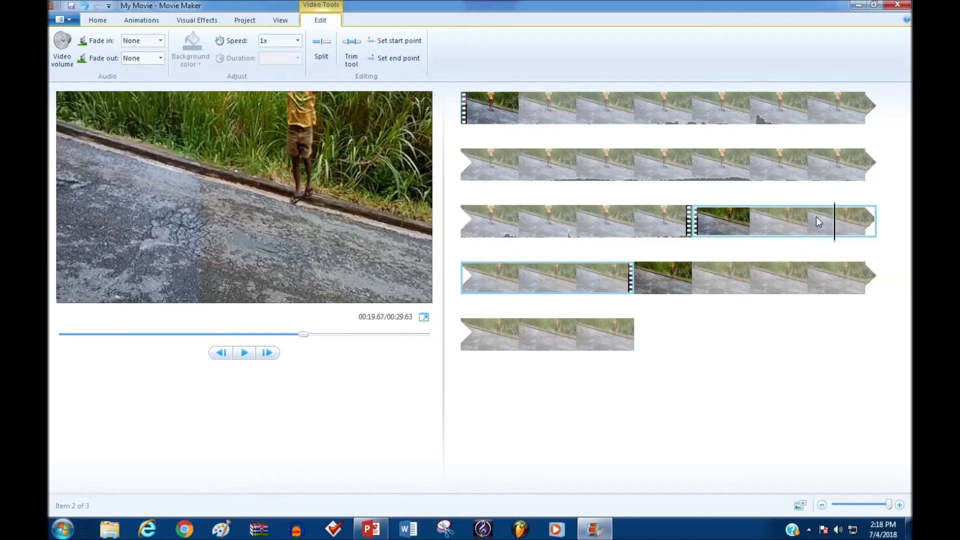
Step frame by frame to the exact cut, split, and delete the unwanted piece, leaving 27.27 seconds.
{"action": "key", "text": "l"}
{"action": "key", "text": "l"}
{"action": "key", "text": "l"}
{"action": "key", "text": "l"}
{"action": "key", "text": "j"}
{"action": "key", "text": "j"}
{"action": "key", "text": "j"}
{"action": "key", "text": "j"}
{"action": "key", "text": "l"}
{"action": "key", "text": "l"}
{"action": "key", "text": "l"}
{"action": "key", "text": "j"}
{"action": "key", "text": "m"}
{"action": "left_click", "coordinate": [815, 217]}
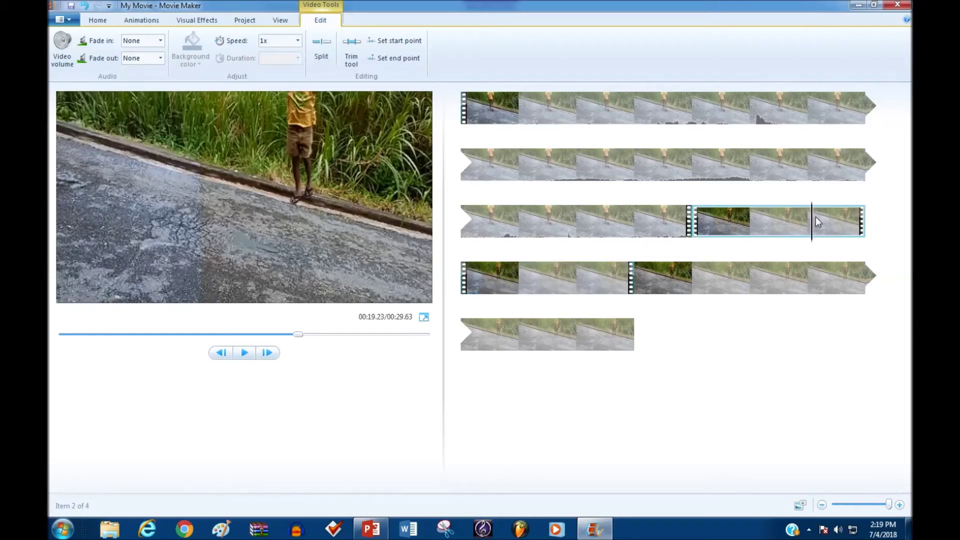
{"action": "key", "text": "Delete"}
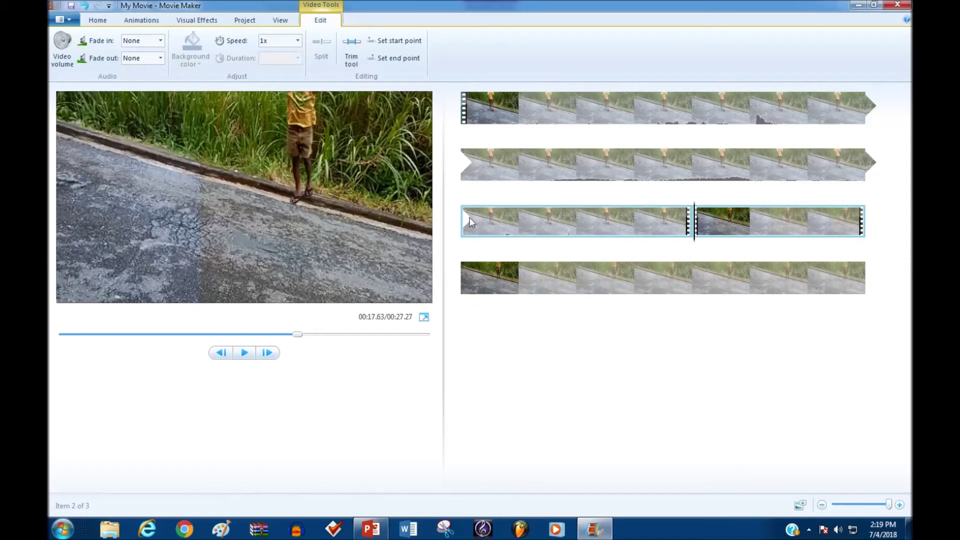
{"action": "left_click", "coordinate": [465, 222]}
Split the clip at the next cut point, delete the unwanted piece, and preview the edit.
{"action": "left_click_drag", "start_coordinate": [465, 240], "coordinate": [521, 240]}
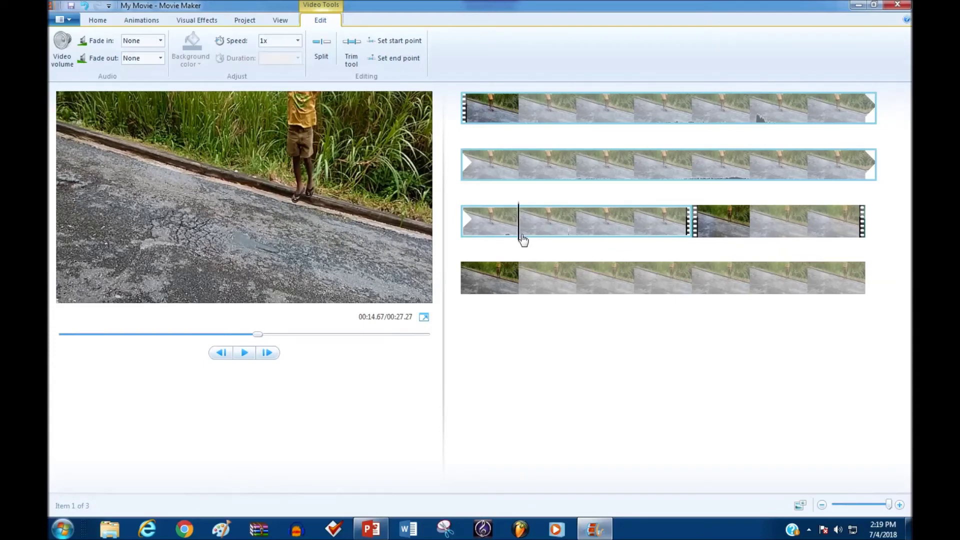
{"action": "left_click_drag", "start_coordinate": [522, 240], "coordinate": [522, 241]}
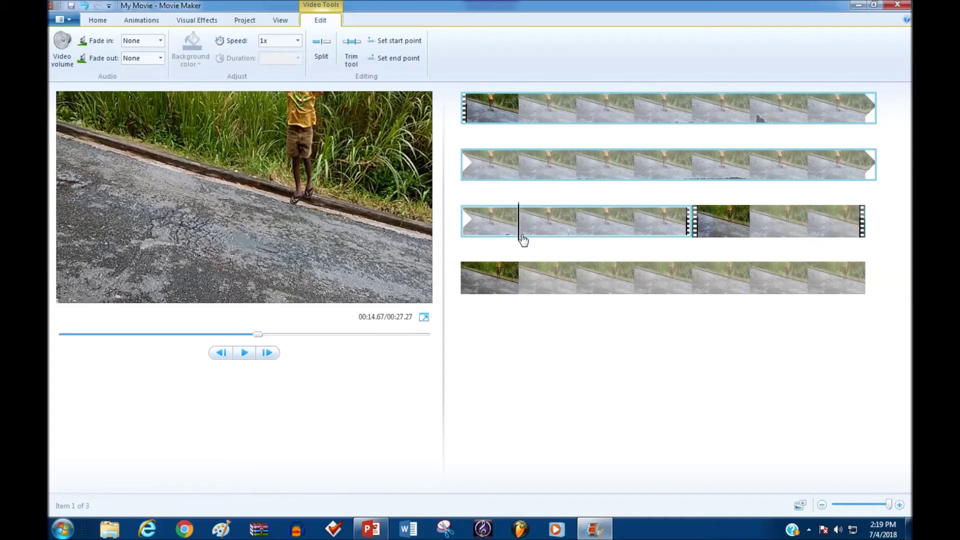
{"action": "key", "text": "m"}
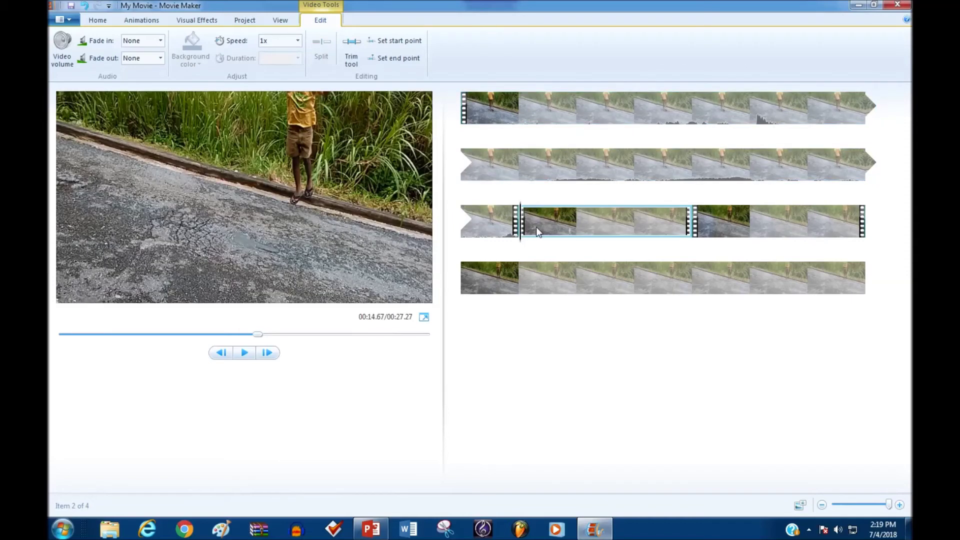
{"action": "key", "text": "Delete"}
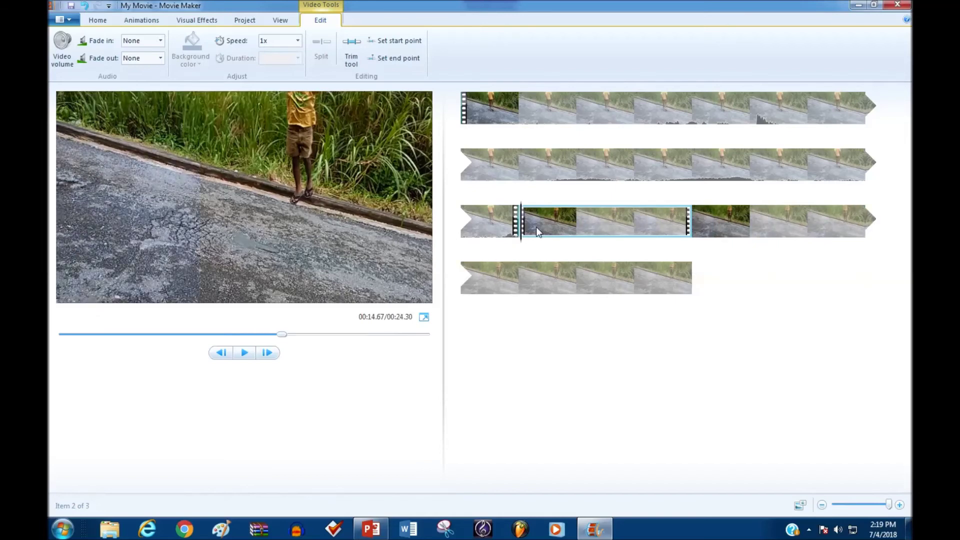
{"action": "left_click", "coordinate": [811, 170]}
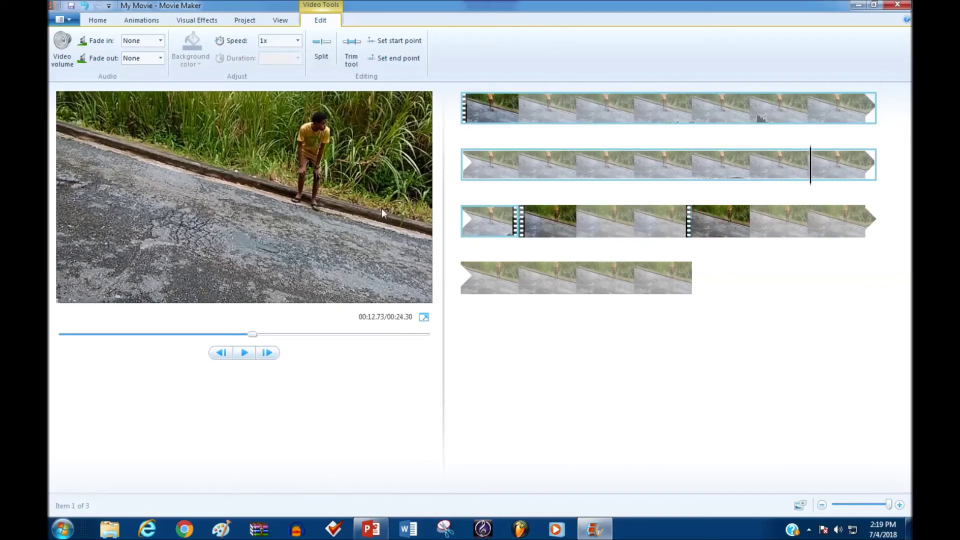
{"action": "left_click", "coordinate": [245, 353]}
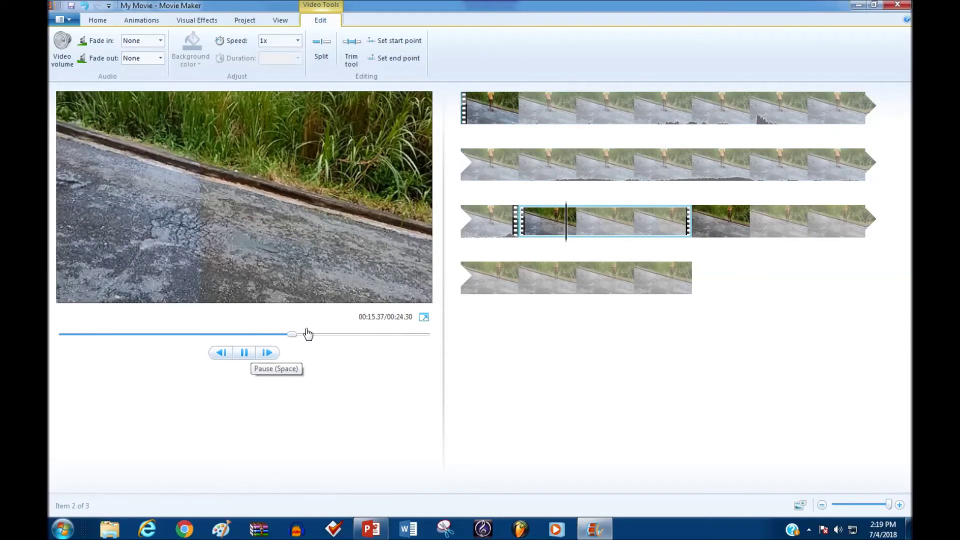
{"action": "left_click", "coordinate": [495, 223]}
Set the clip after the standing shot to 2x speed and review the sped-up section.
{"action": "left_click", "coordinate": [525, 220]}
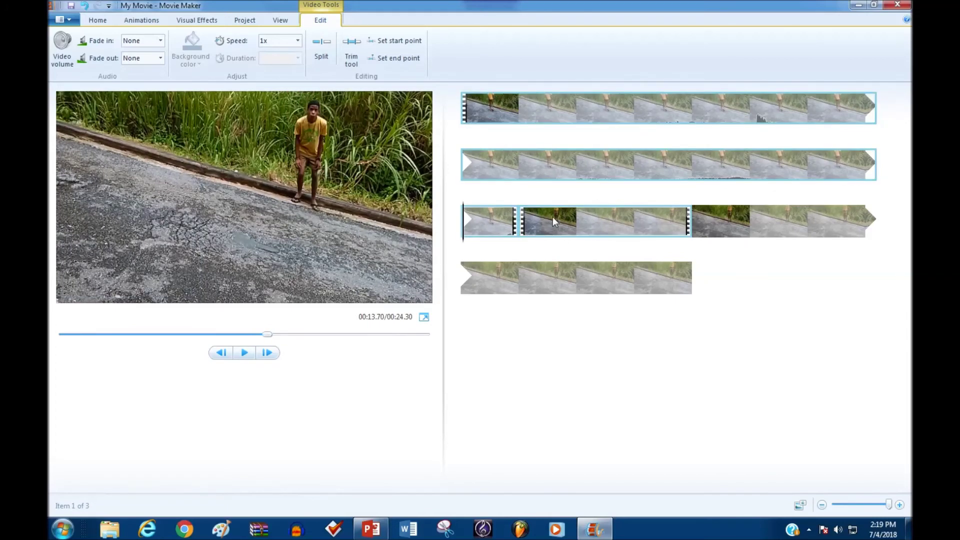
{"action": "left_click", "coordinate": [298, 43]}
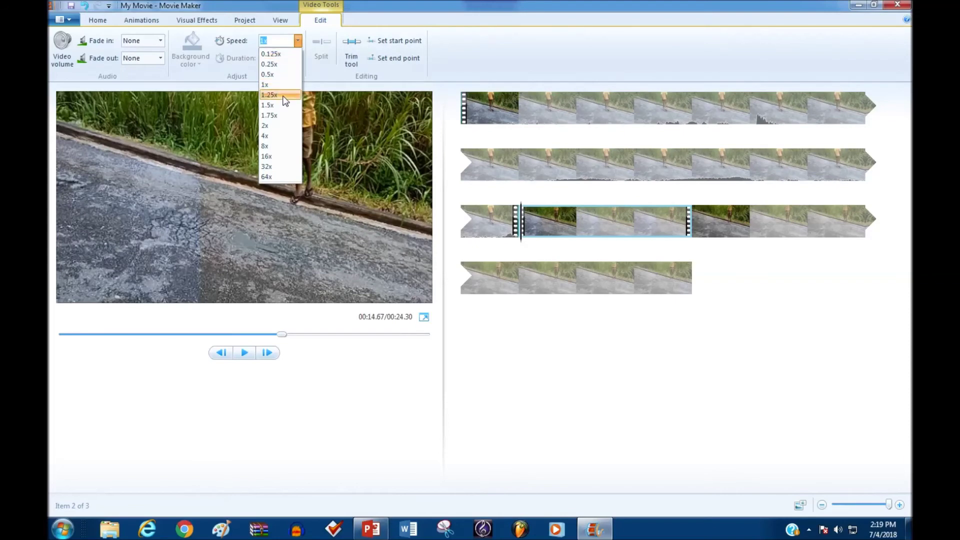
{"action": "left_click", "coordinate": [281, 127]}
{"action": "left_click", "coordinate": [468, 217]}
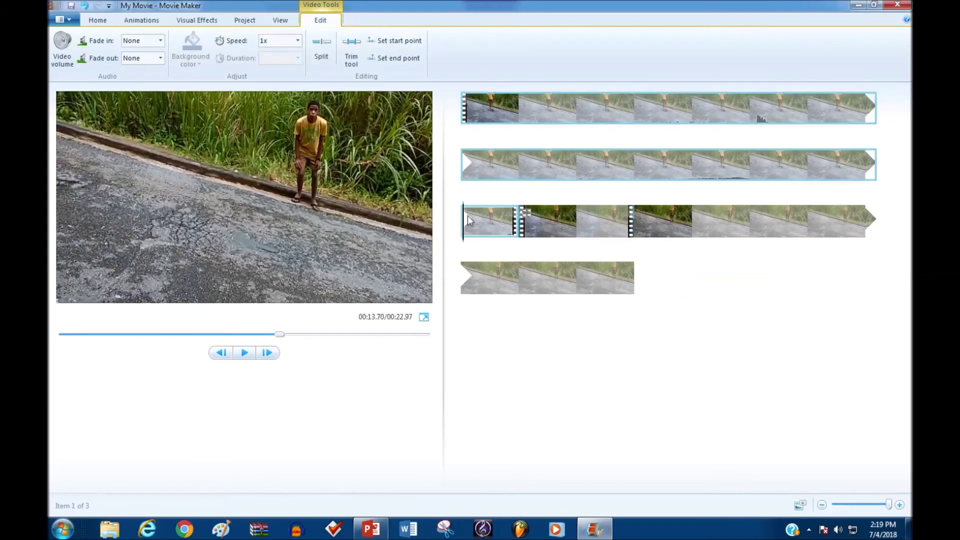
{"action": "left_click", "coordinate": [244, 352]}
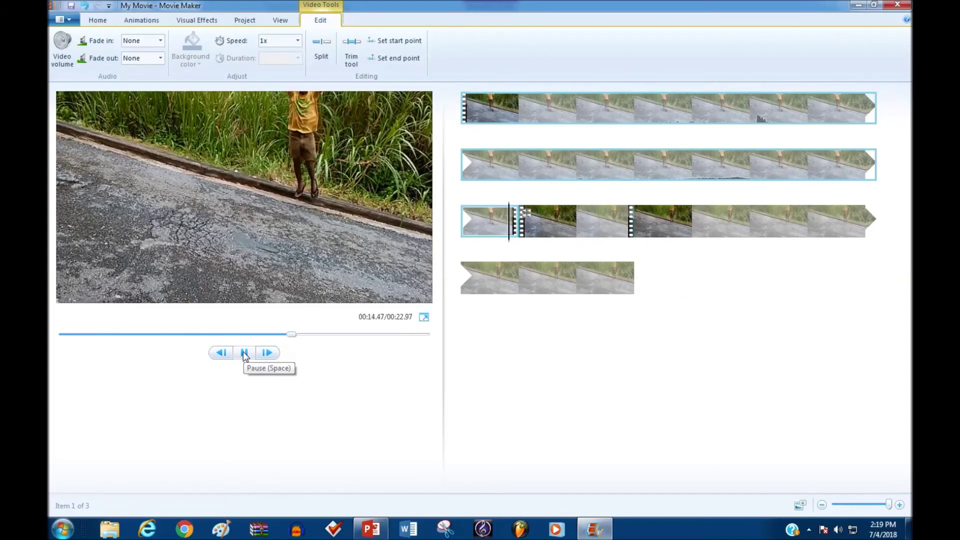
{"action": "left_click", "coordinate": [498, 220]}
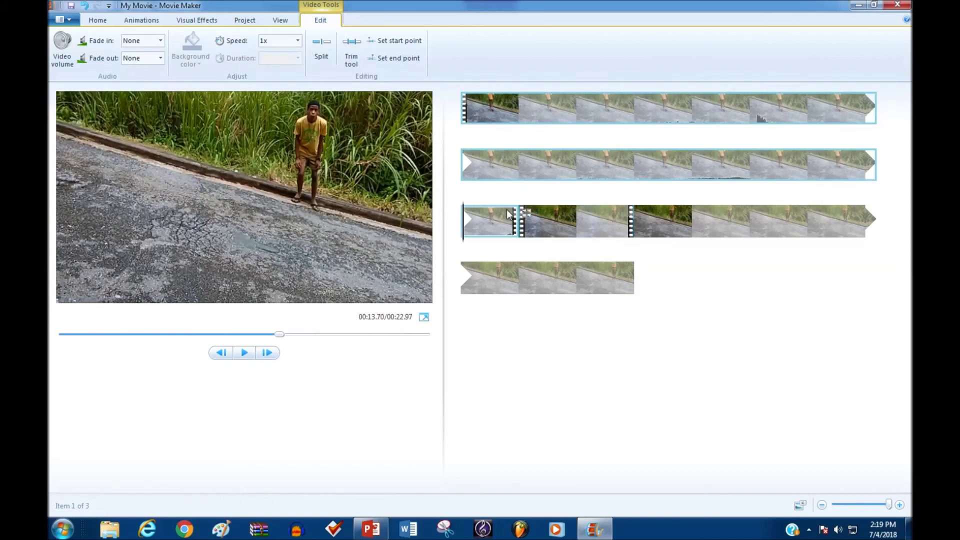
{"action": "key", "text": "space"}
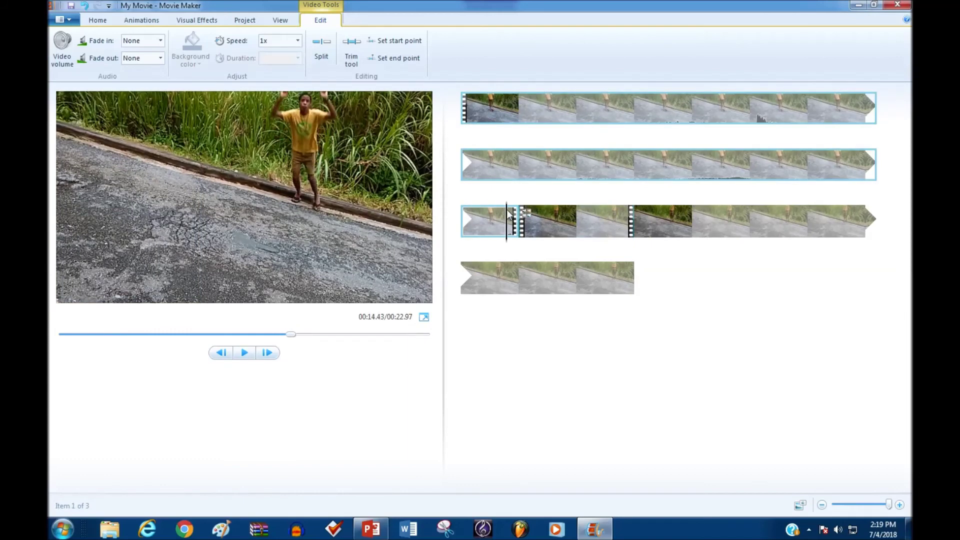
{"action": "left_click", "coordinate": [506, 210]}
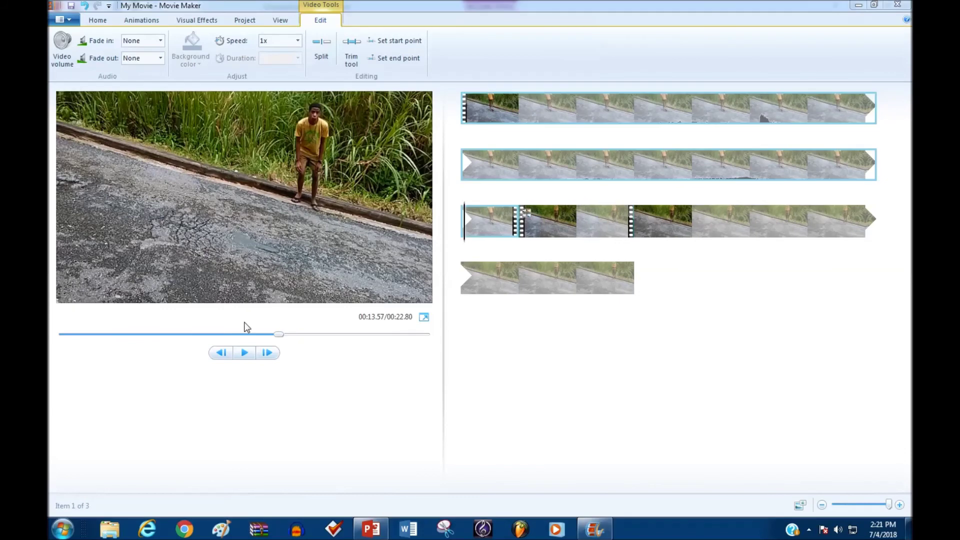
{"action": "left_click", "coordinate": [245, 354]}
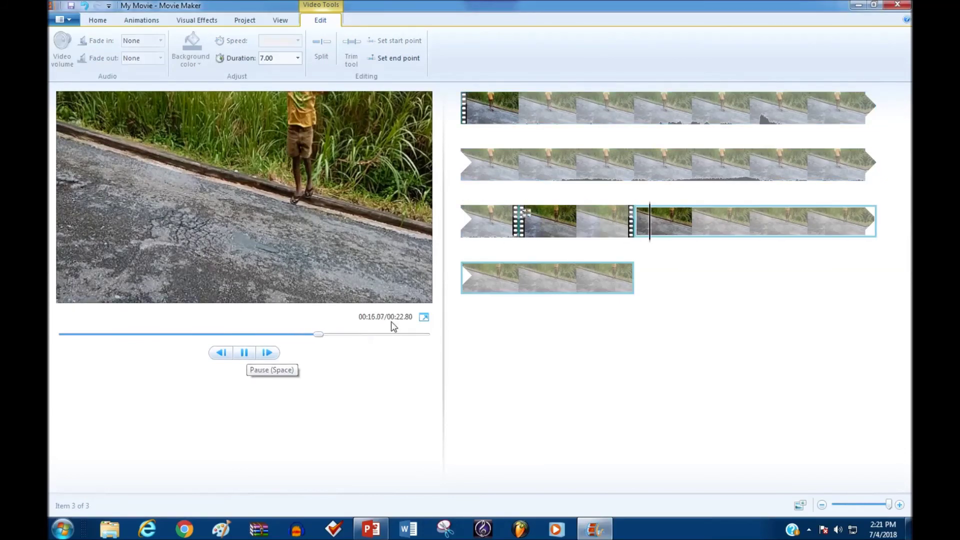
Delete the last clip and play the two-clip, 15.80-second movie to check the ending.
{"action": "left_click", "coordinate": [673, 221]}
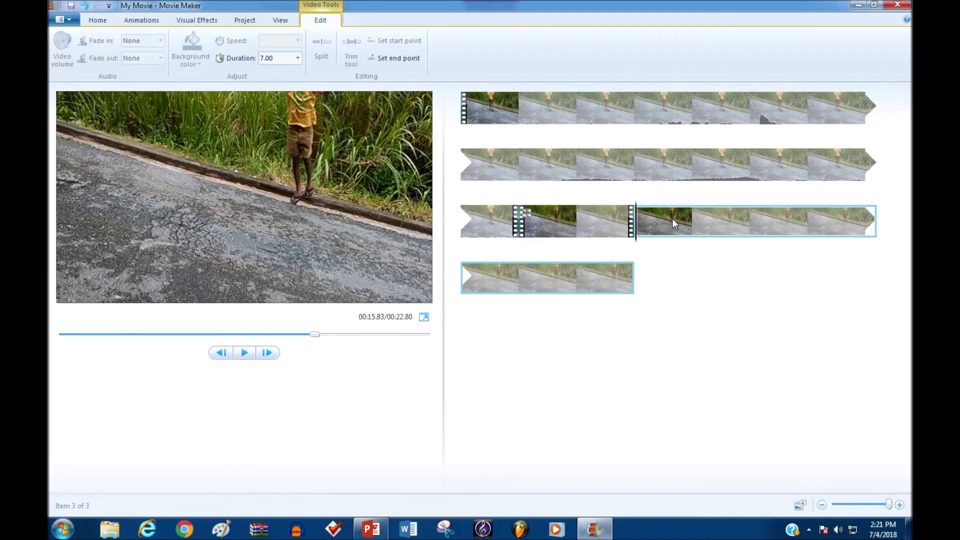
{"action": "key", "text": "Delete"}
{"action": "left_click", "coordinate": [752, 164]}
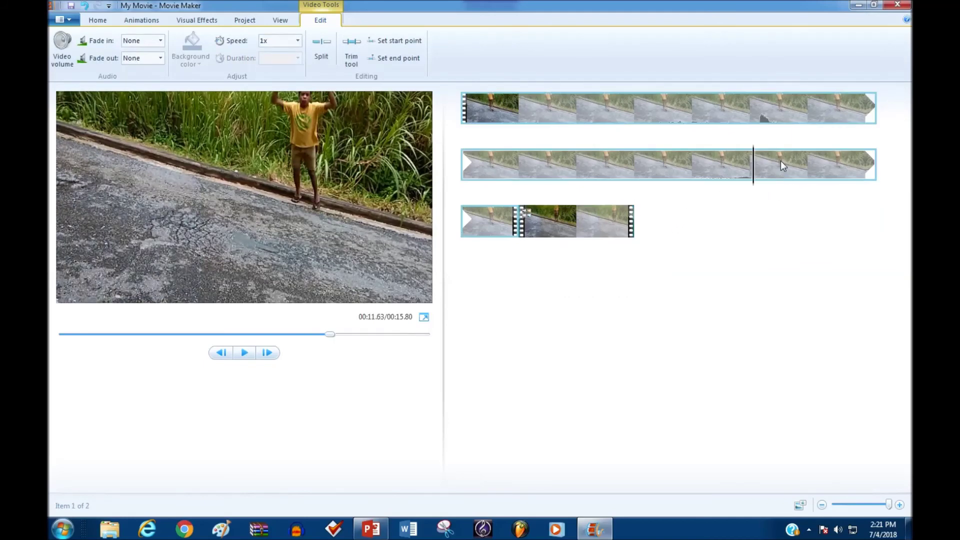
{"action": "left_click", "coordinate": [245, 353]}
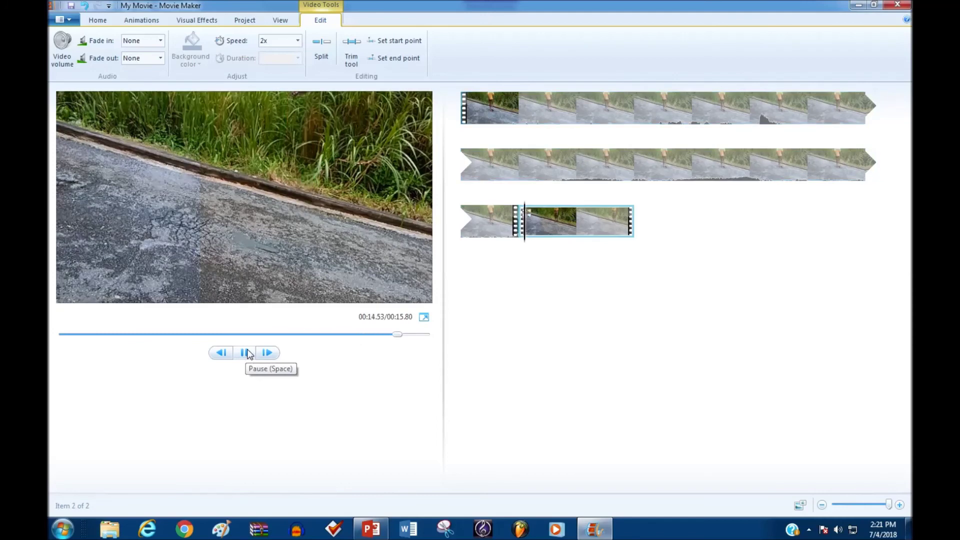
{"action": "left_click", "coordinate": [486, 213]}
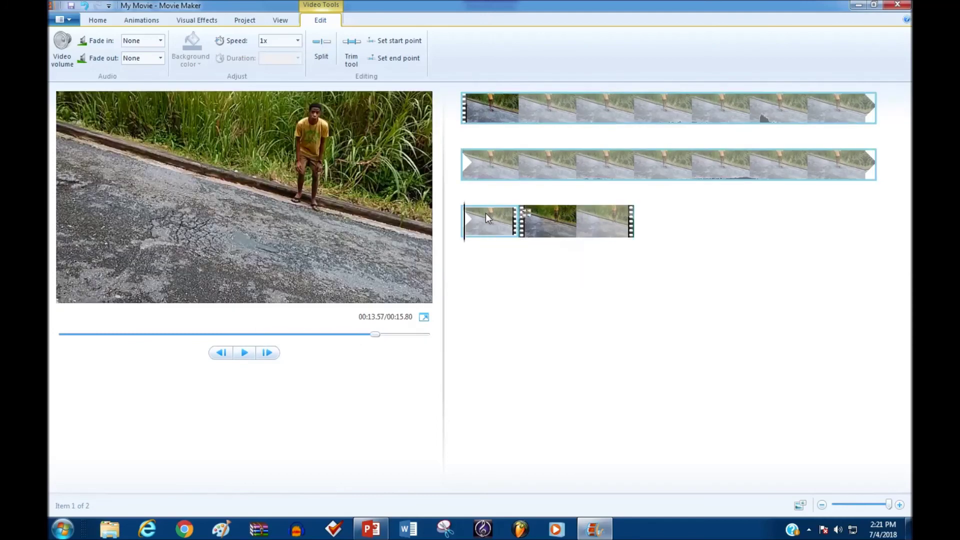
{"action": "left_click", "coordinate": [100, 20]}
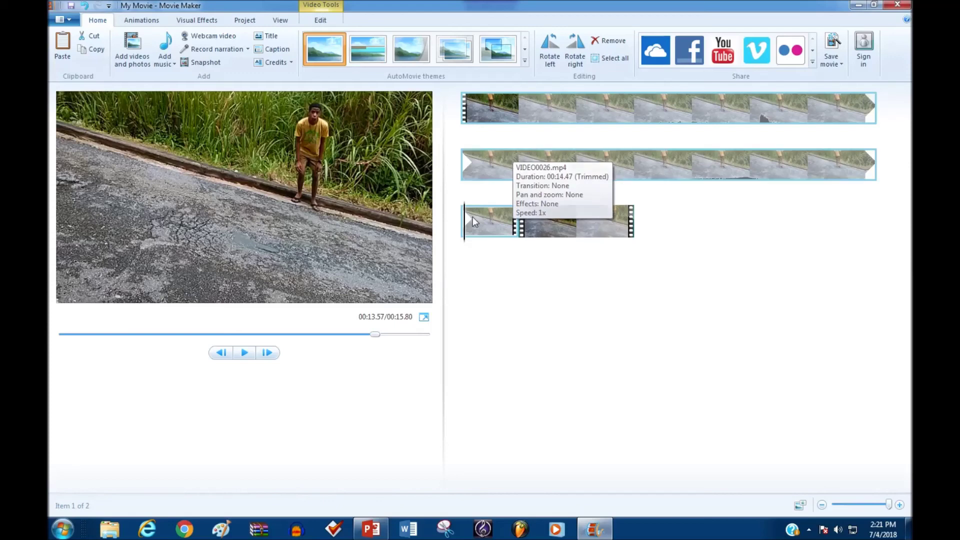
{"action": "left_click", "coordinate": [244, 353]}
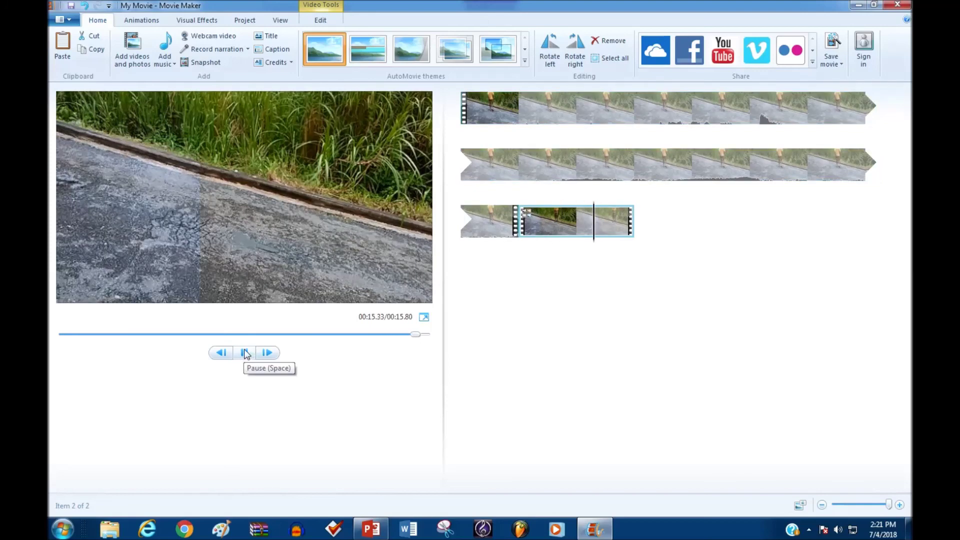
{"action": "left_click", "coordinate": [469, 109]}
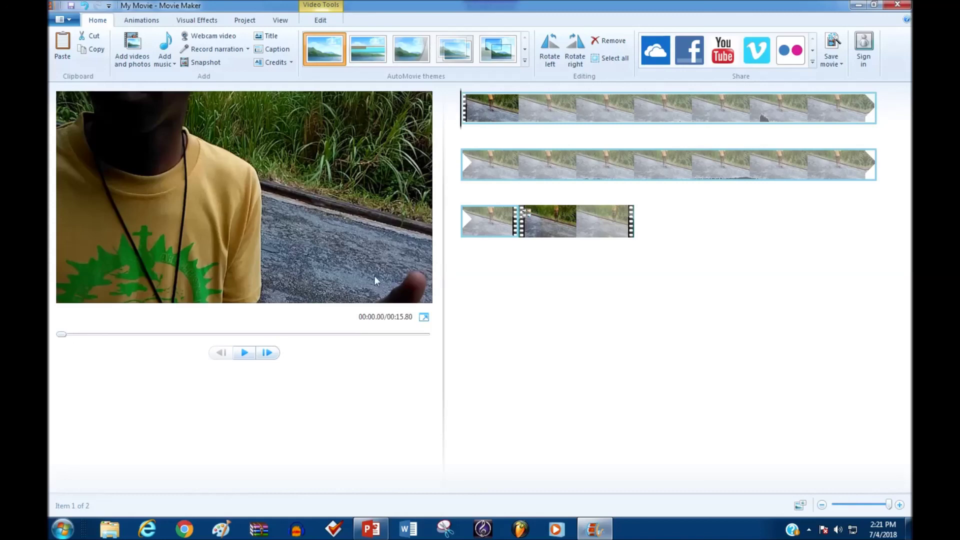
Return to PowerPoint and show slide 1, 'How to Fly Using Microsoft PowerPoint'.
{"action": "left_click", "coordinate": [380, 533]}
{"action": "left_click", "coordinate": [128, 134]}
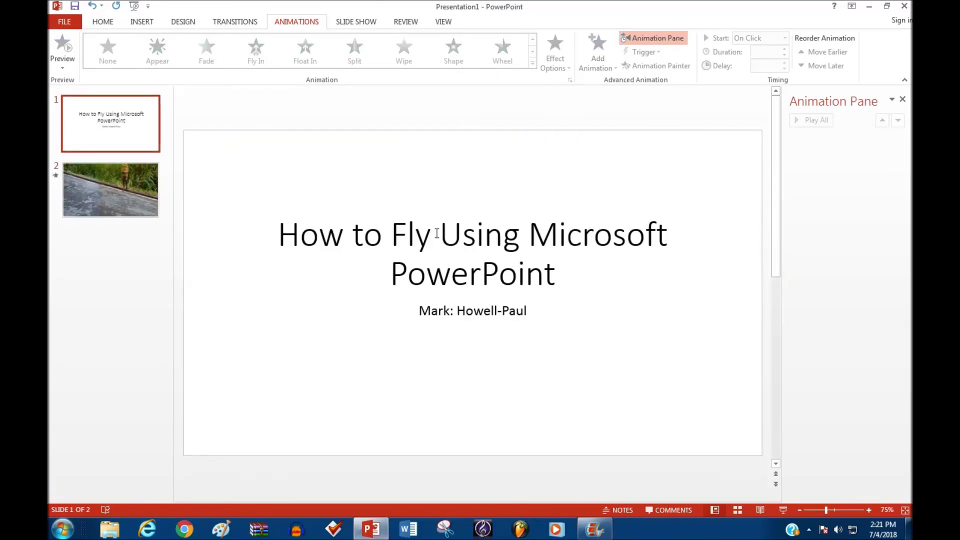